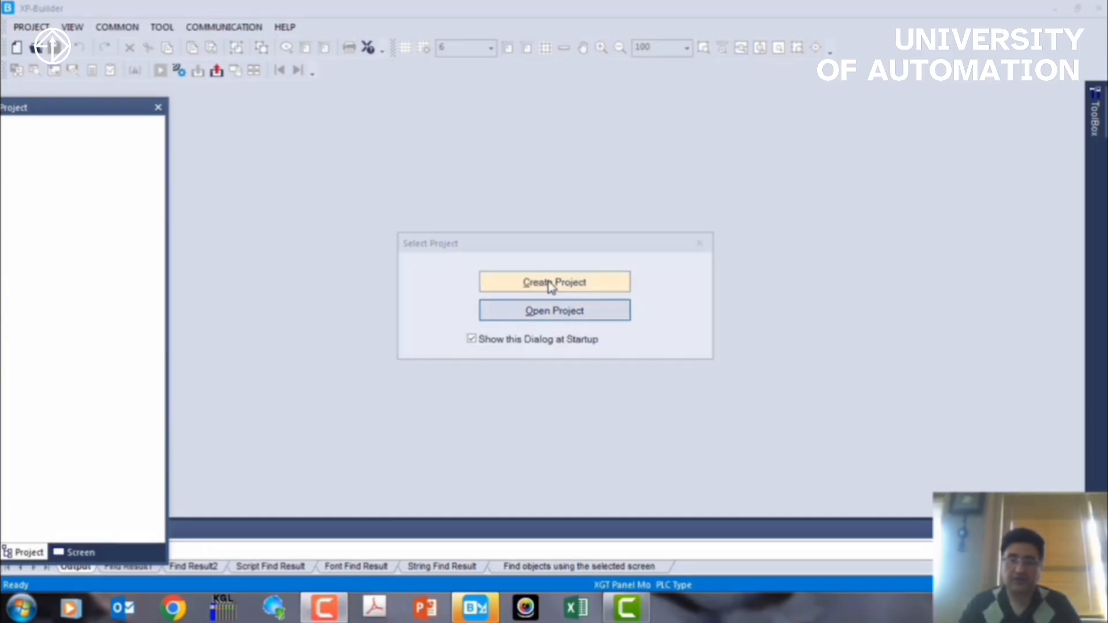
Step: Create a new project for the eXP2 Series panel model eXP2-0701
{"action": "left_click", "coordinate": [552, 284]}
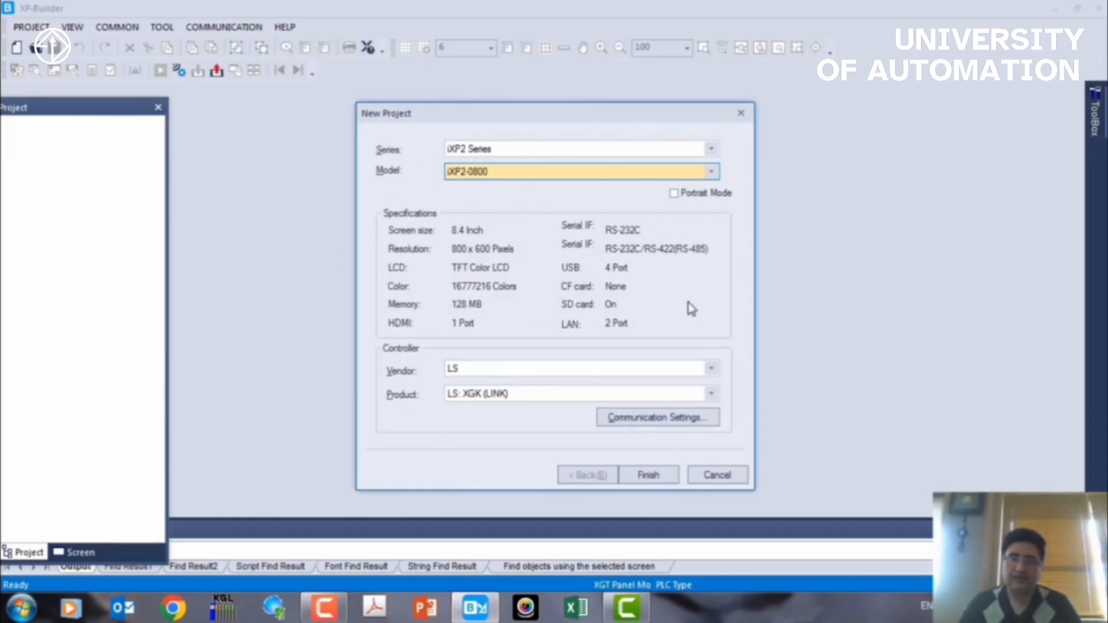
{"action": "left_click", "coordinate": [483, 151]}
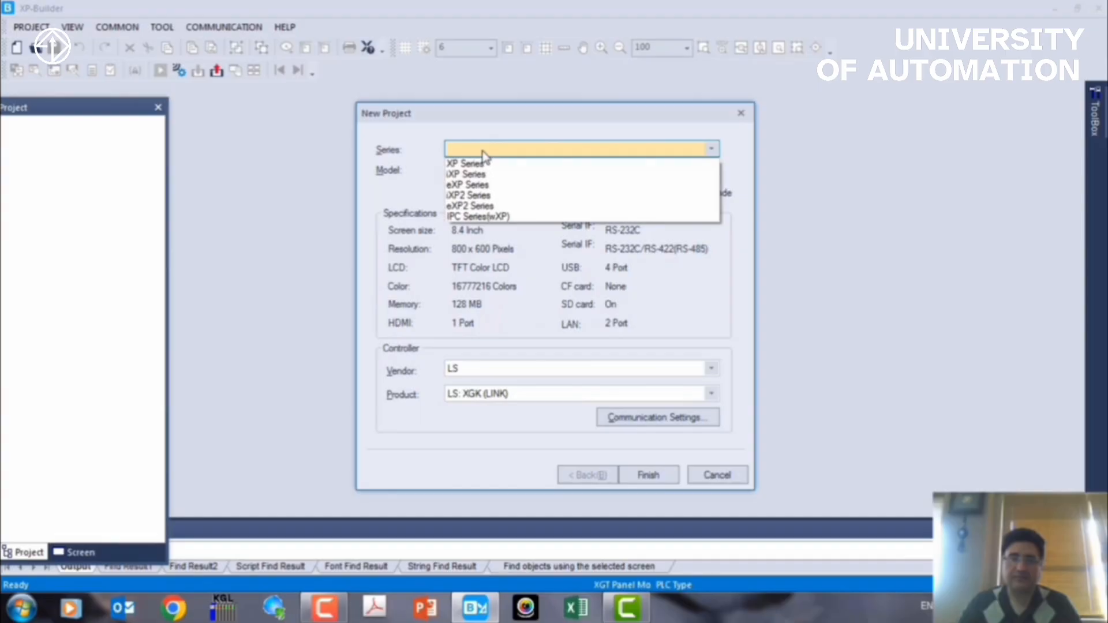
{"action": "left_click", "coordinate": [472, 206]}
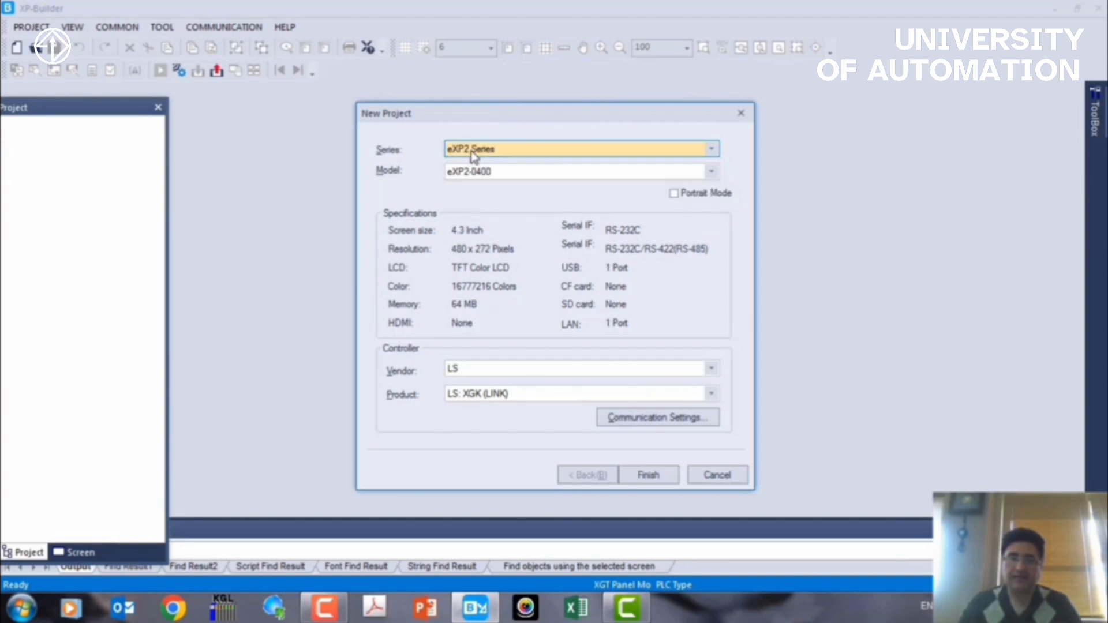
{"action": "left_click", "coordinate": [499, 172]}
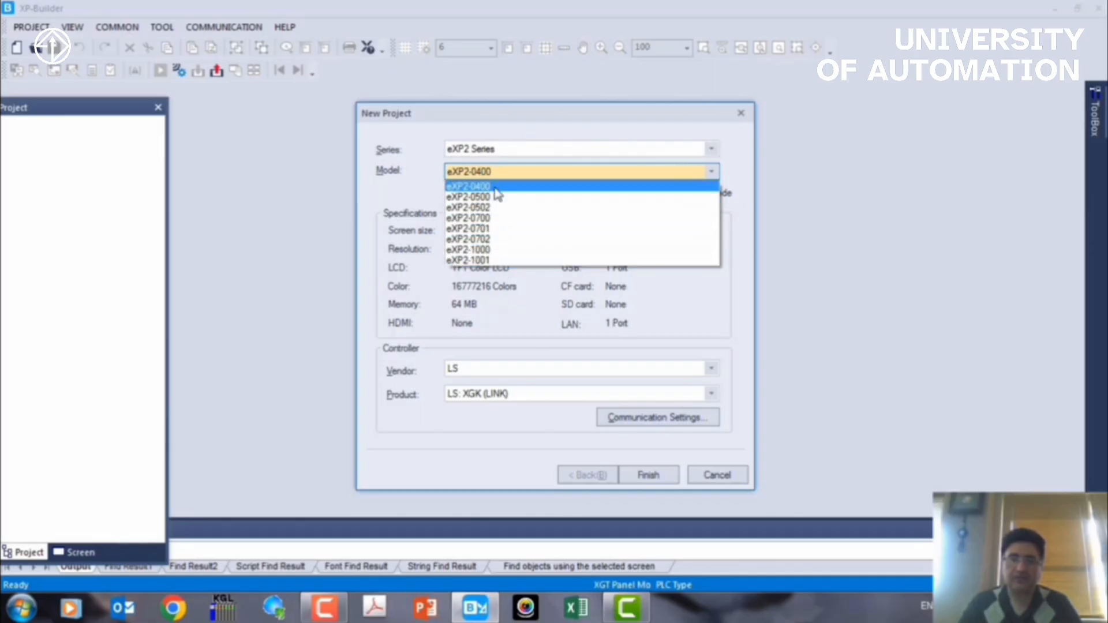
{"action": "left_click", "coordinate": [484, 230]}
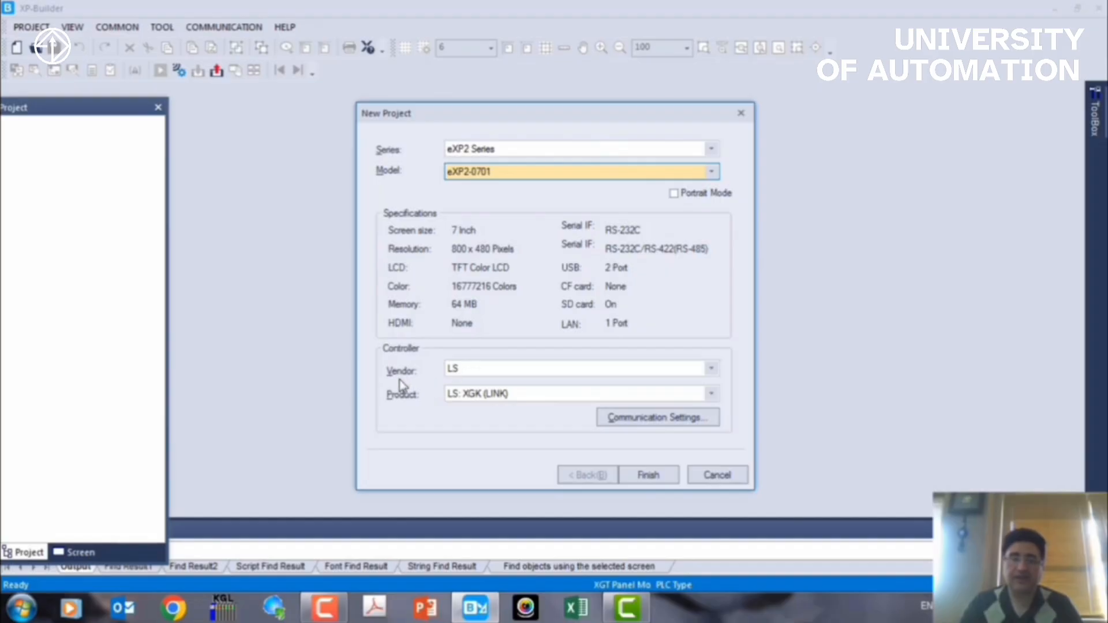
Step: Set the new project's controller vendor to LS and its product to LS: XEC (LINK)
{"action": "left_click", "coordinate": [704, 369]}
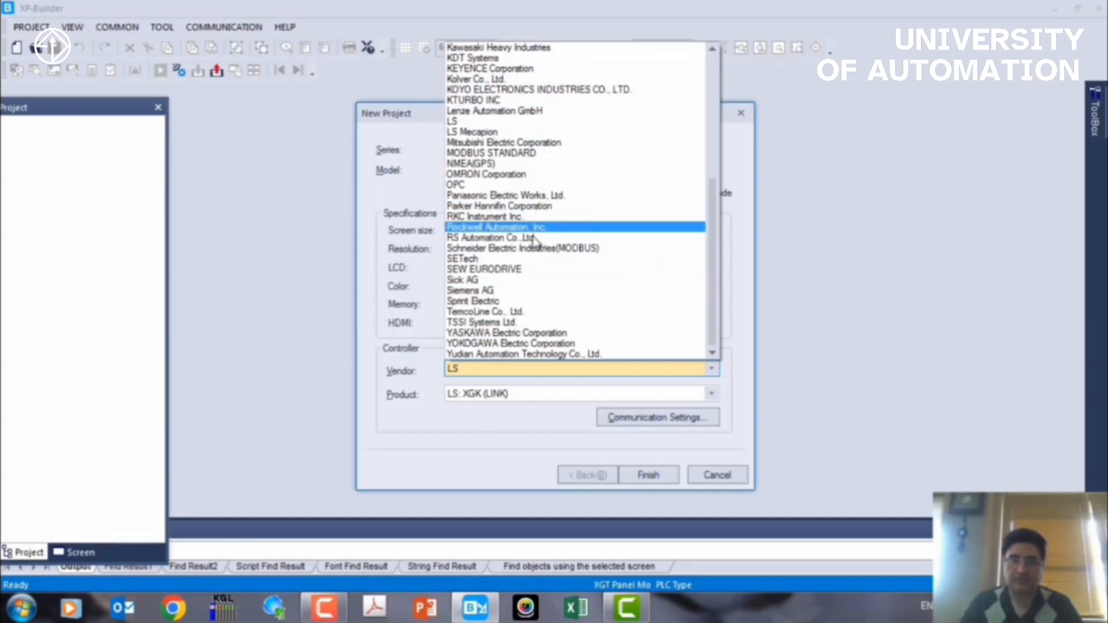
{"action": "left_click", "coordinate": [465, 122]}
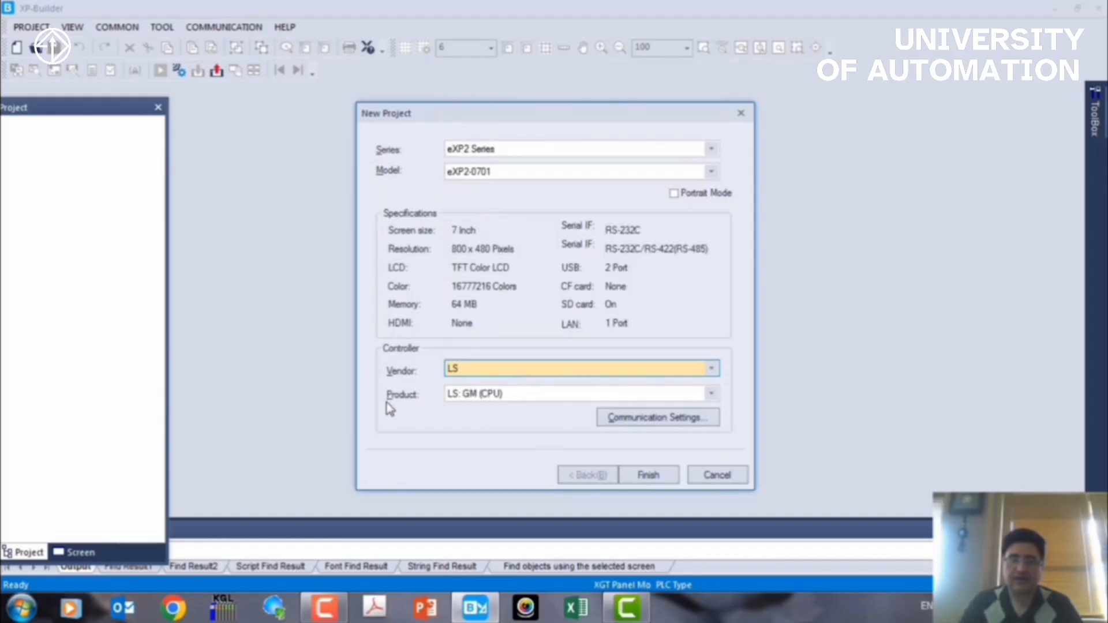
{"action": "left_click", "coordinate": [710, 396]}
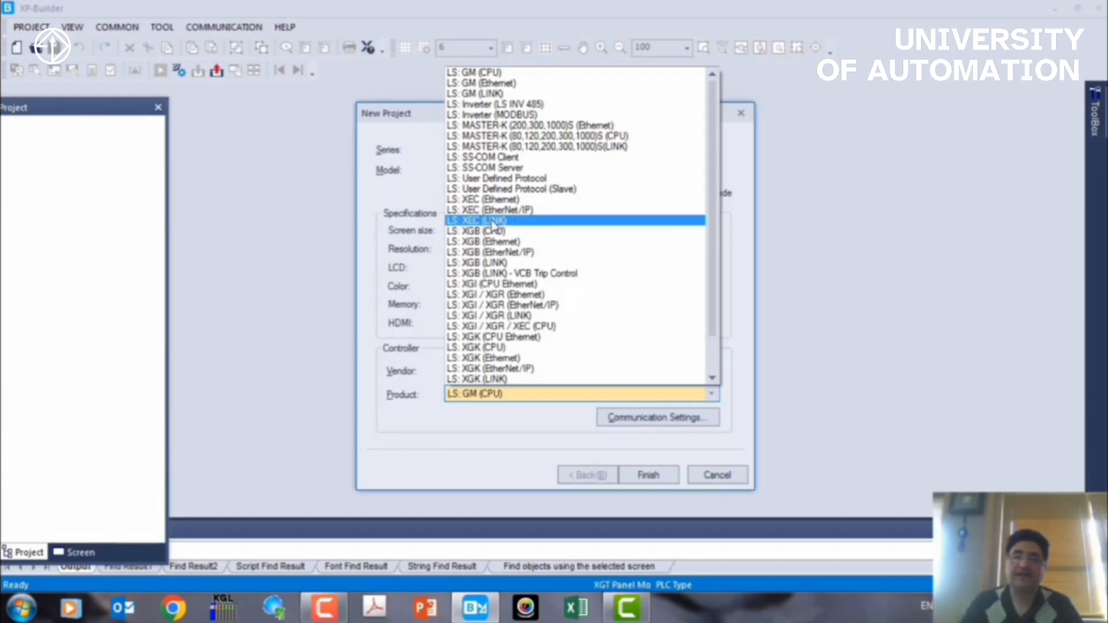
{"action": "left_click", "coordinate": [525, 222]}
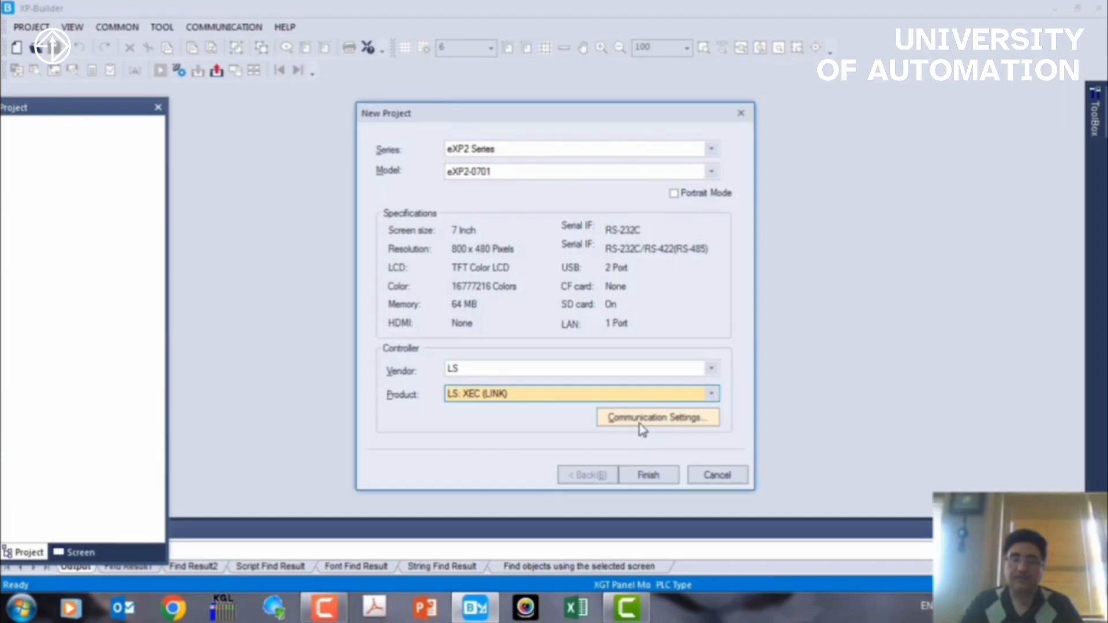
Step: Open the project's communication settings and set Controller 0 to the RS232C protocol on serial port COM2
{"action": "left_click", "coordinate": [688, 424]}
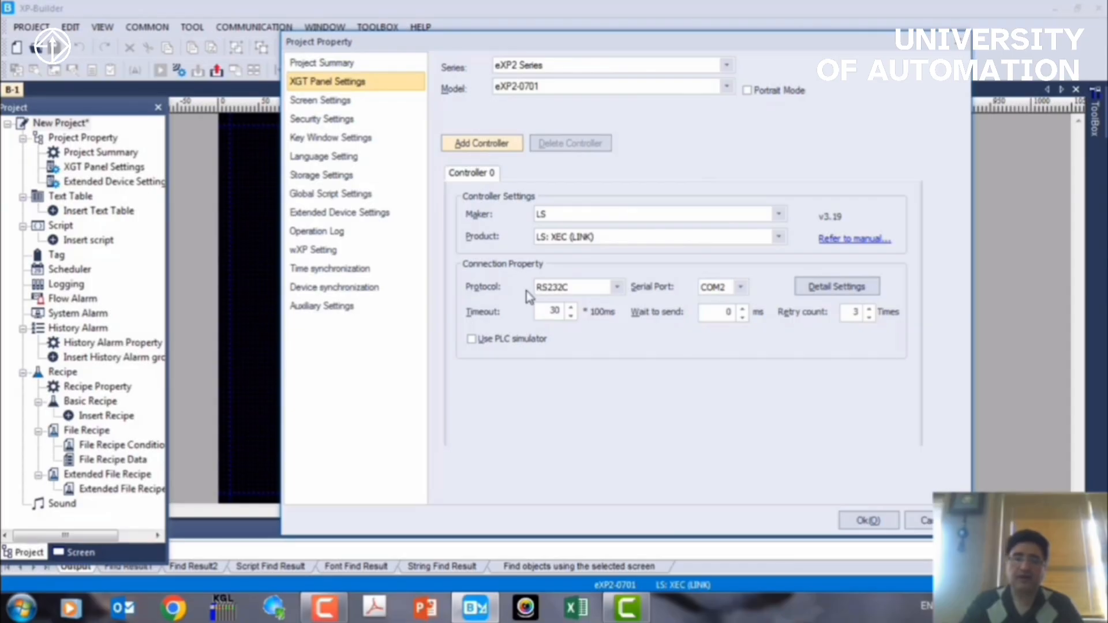
{"action": "left_click", "coordinate": [617, 288]}
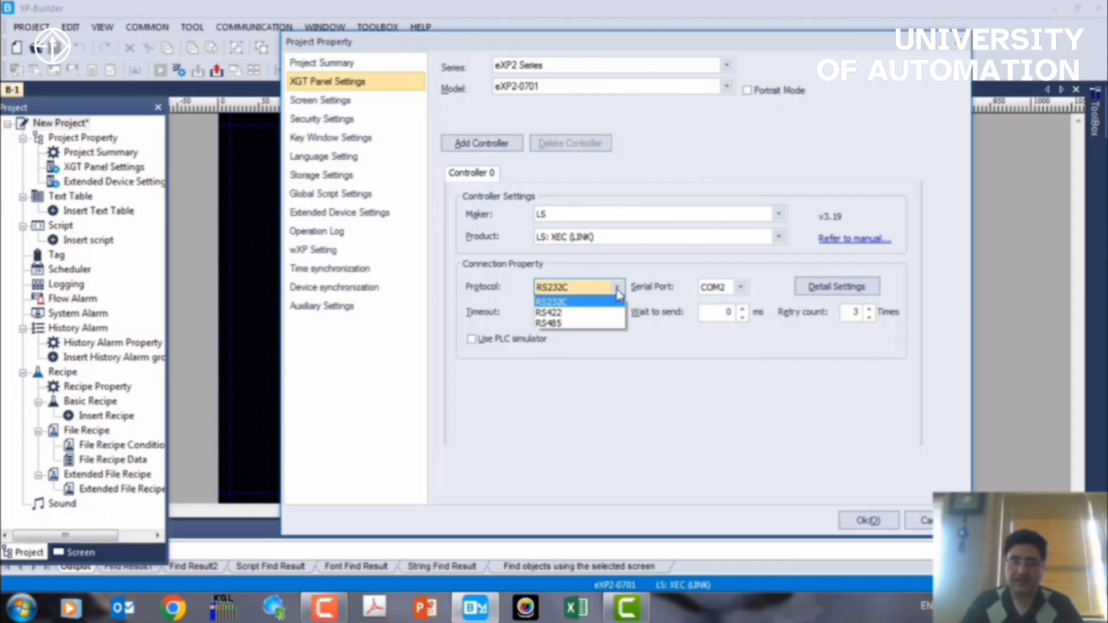
{"action": "left_click", "coordinate": [568, 304]}
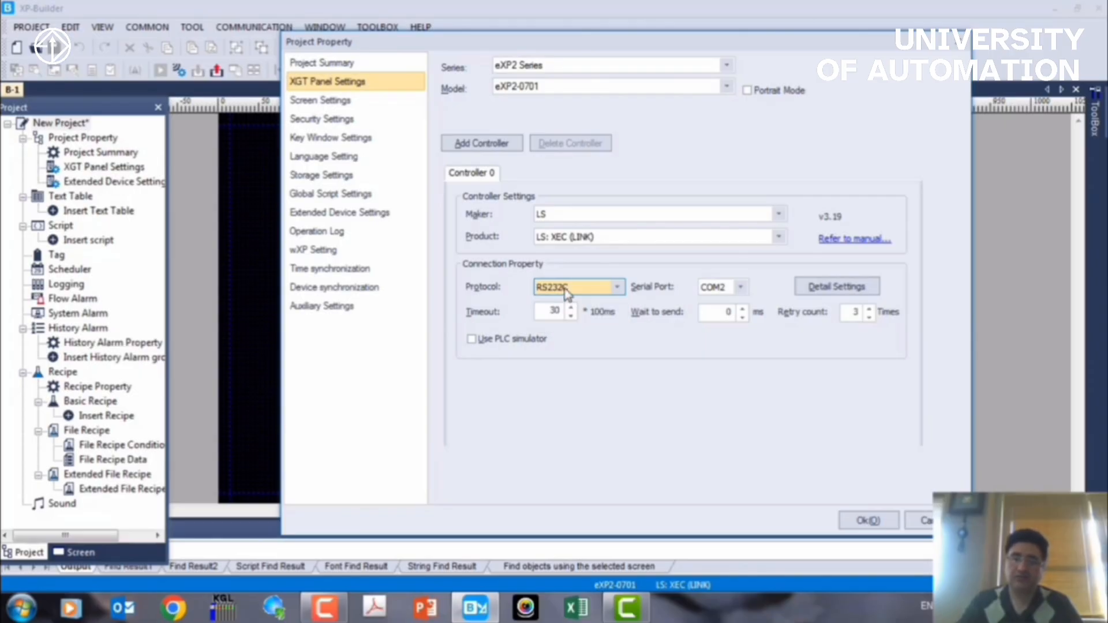
{"action": "left_click", "coordinate": [741, 288]}
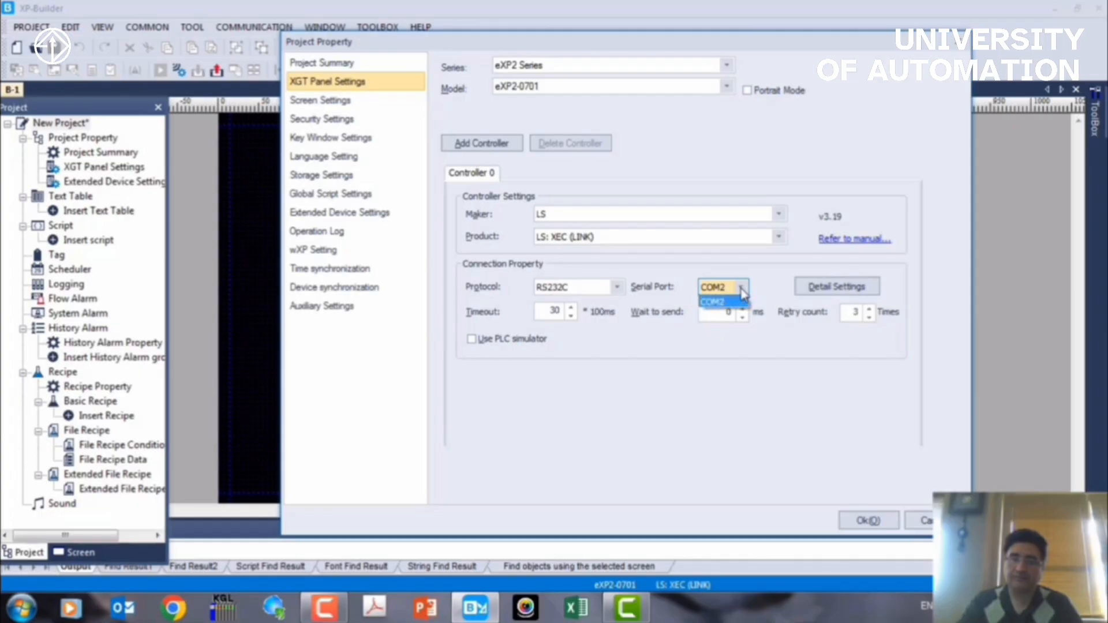
{"action": "left_click", "coordinate": [744, 292]}
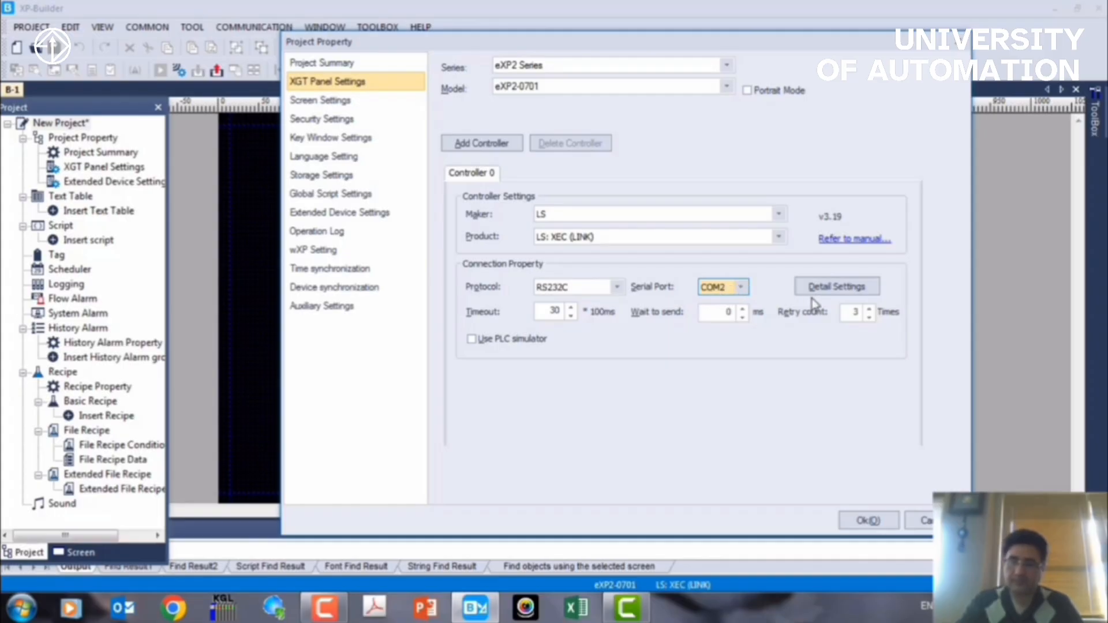
Step: Configure Controller 0's detailed serial settings with a baud rate of 115200 and parity NONE
{"action": "left_click", "coordinate": [828, 289]}
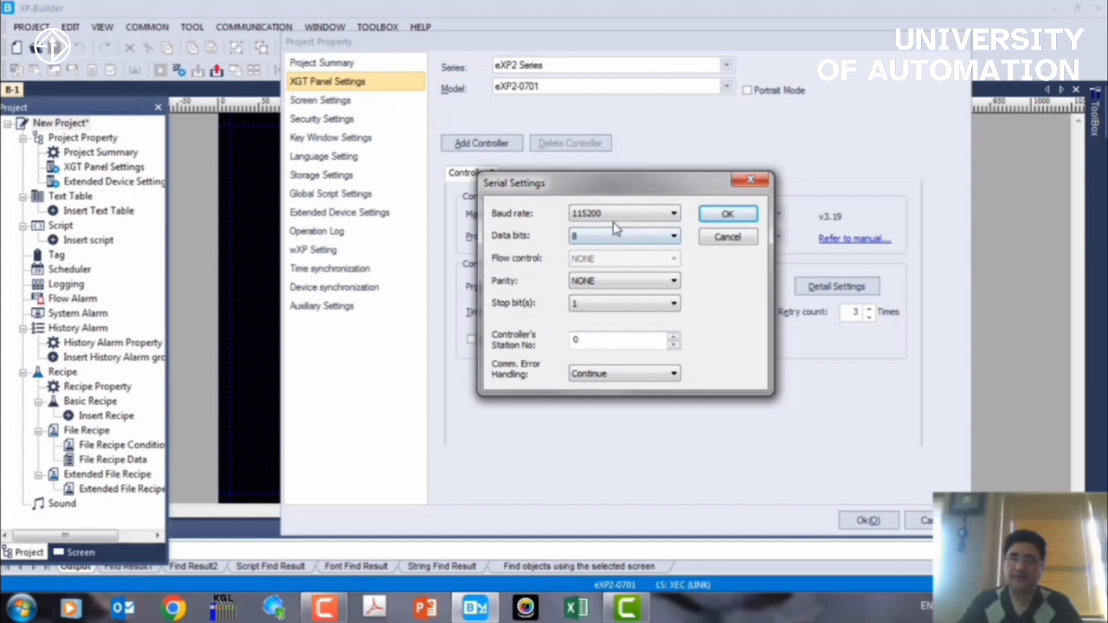
{"action": "left_click", "coordinate": [656, 219]}
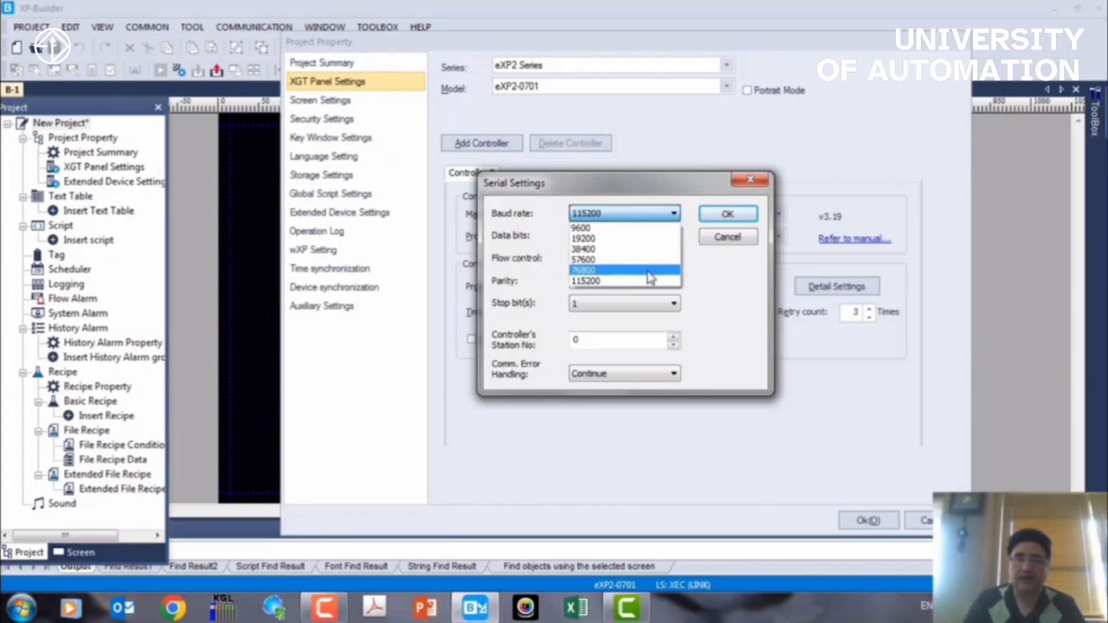
{"action": "left_click", "coordinate": [647, 281]}
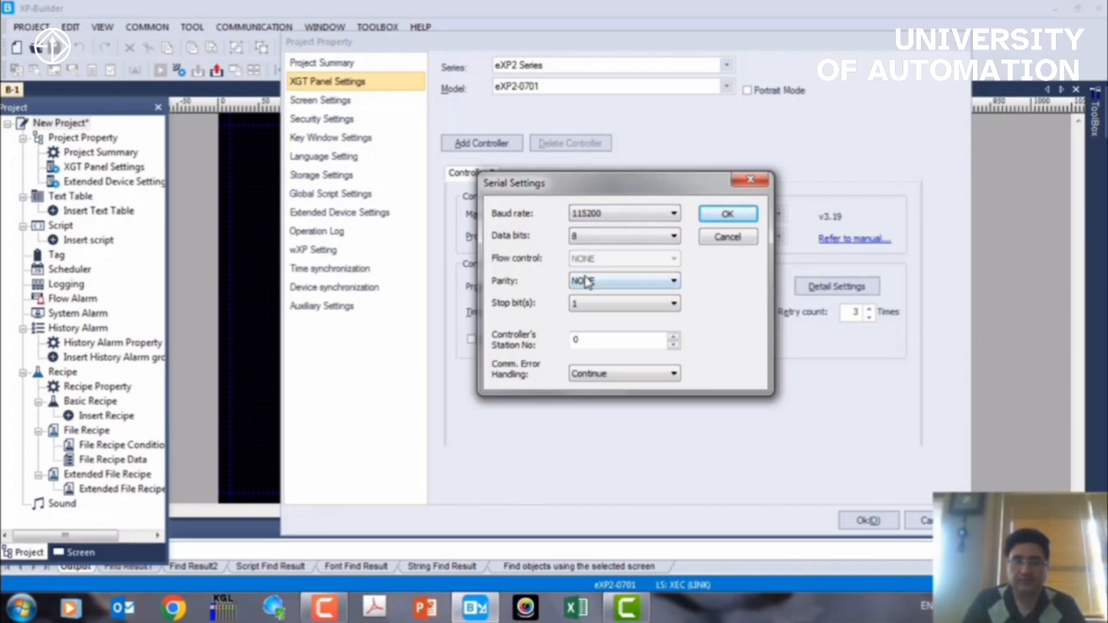
{"action": "left_click", "coordinate": [616, 283]}
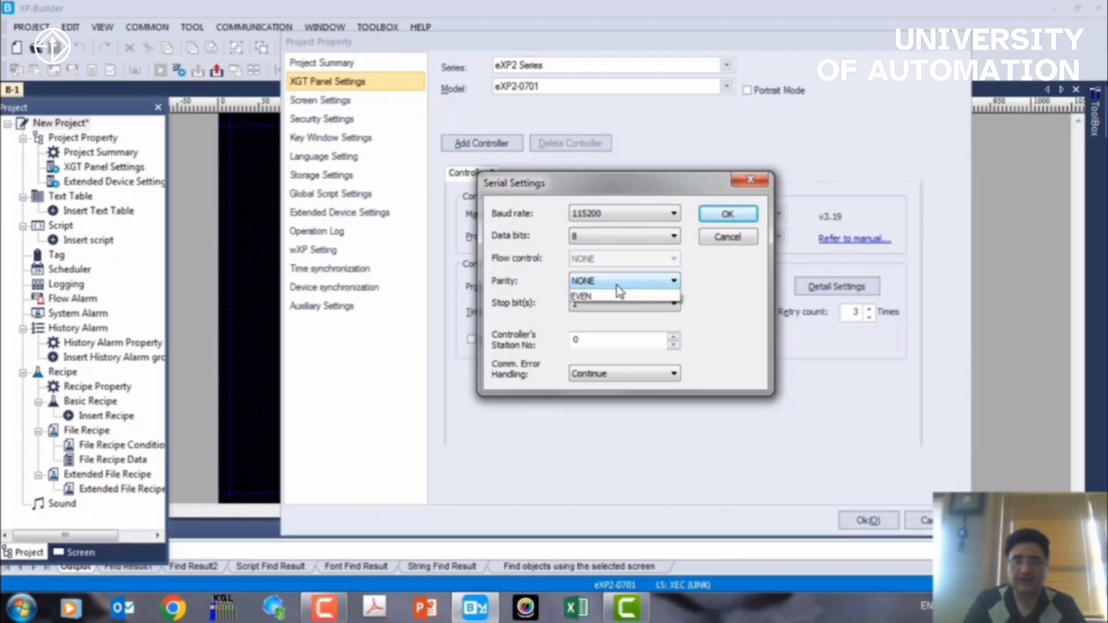
{"action": "left_click", "coordinate": [616, 293]}
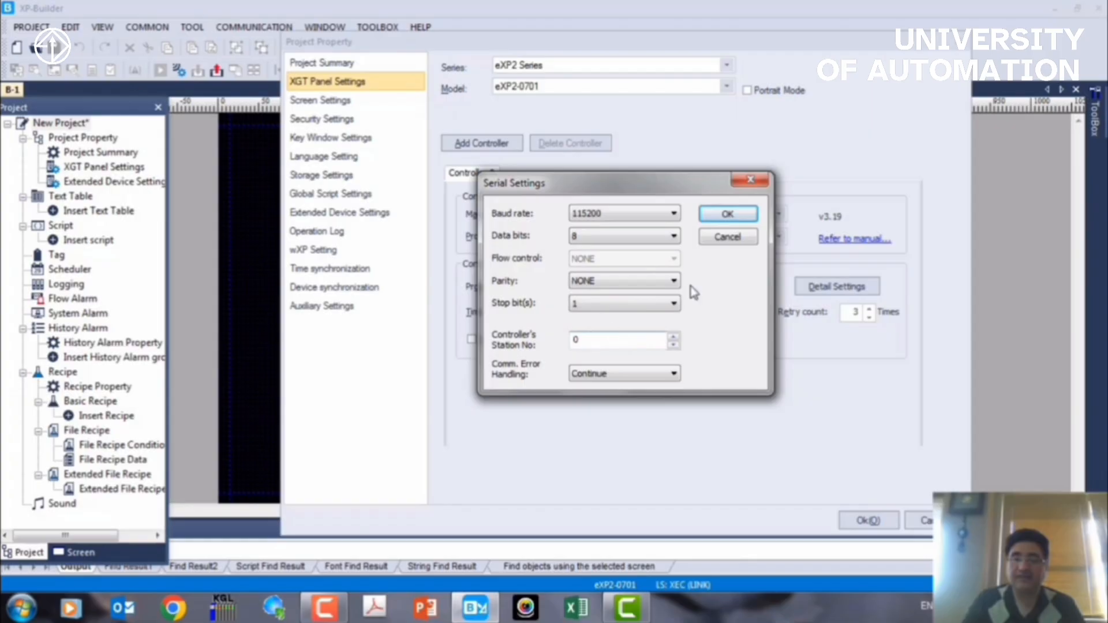
{"action": "left_click", "coordinate": [727, 215]}
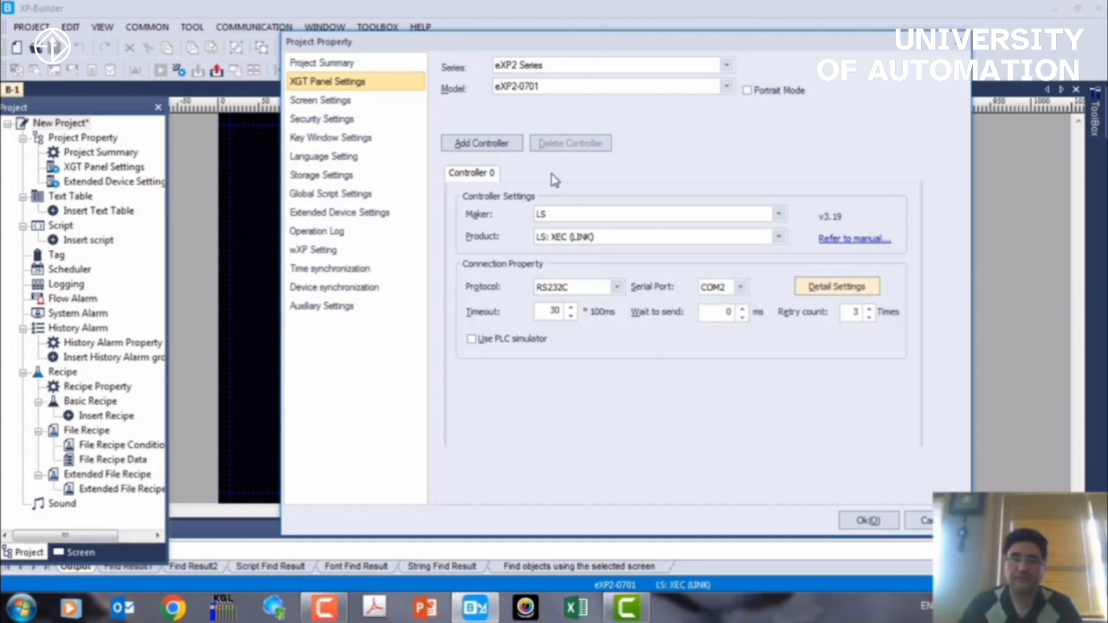
Step: Add a second controller with product LS: XEC (LINK), using the RS485 protocol on serial port COM1
{"action": "left_click", "coordinate": [498, 146]}
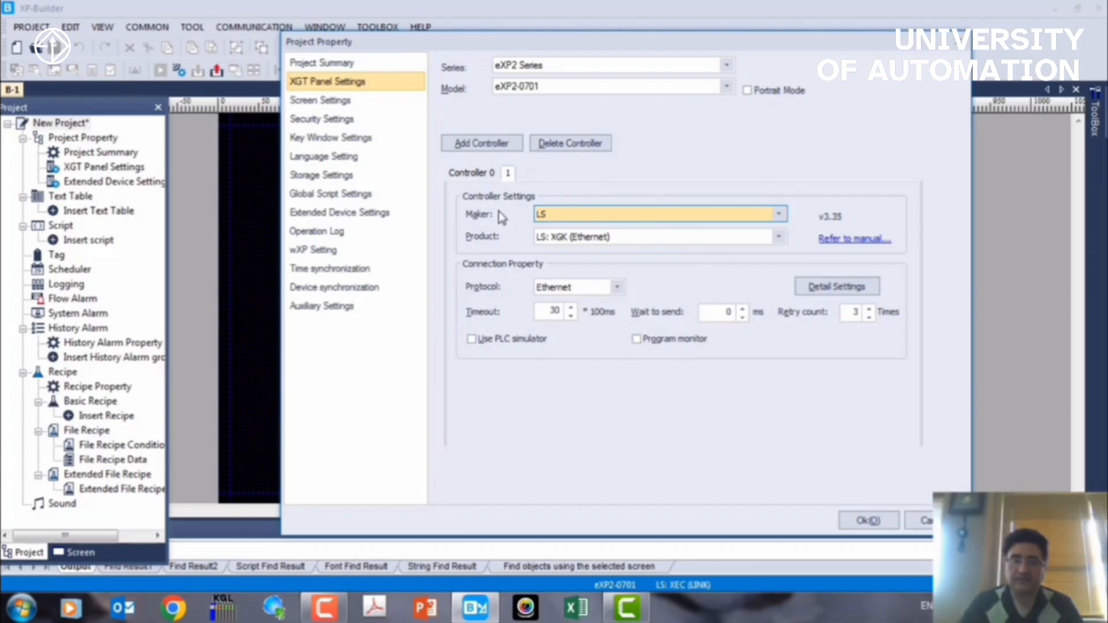
{"action": "left_click", "coordinate": [595, 239]}
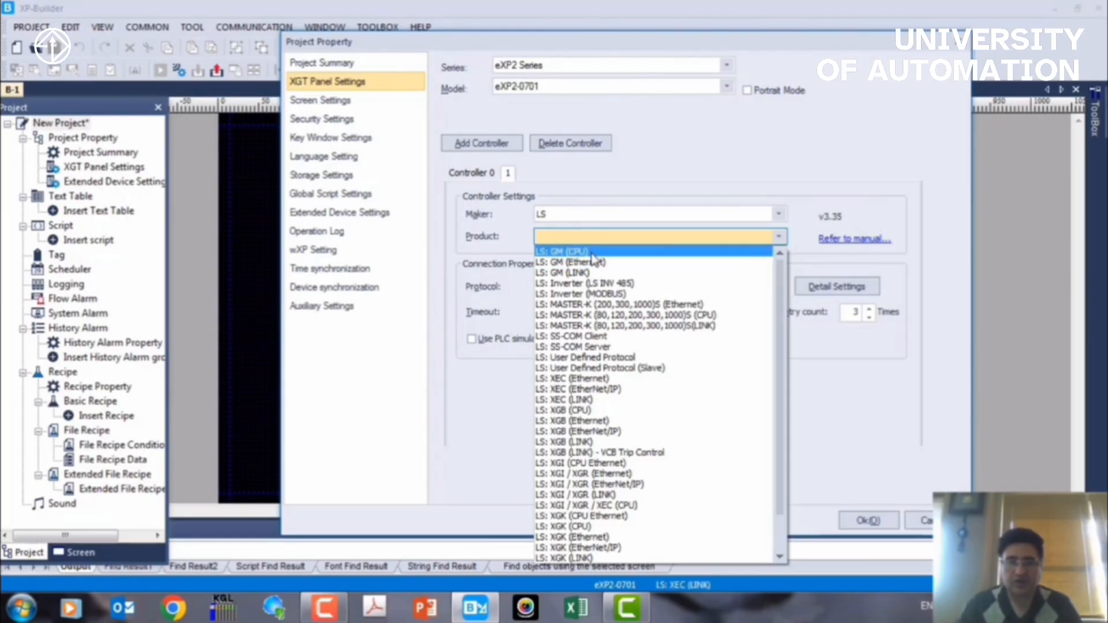
{"action": "left_click", "coordinate": [577, 400]}
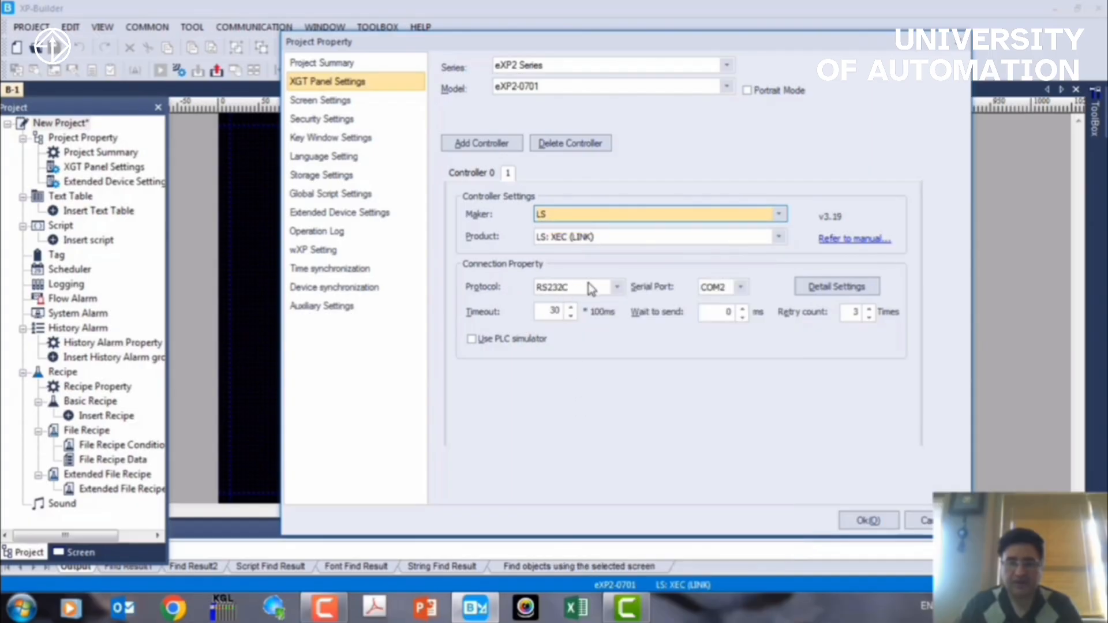
{"action": "left_click", "coordinate": [617, 288]}
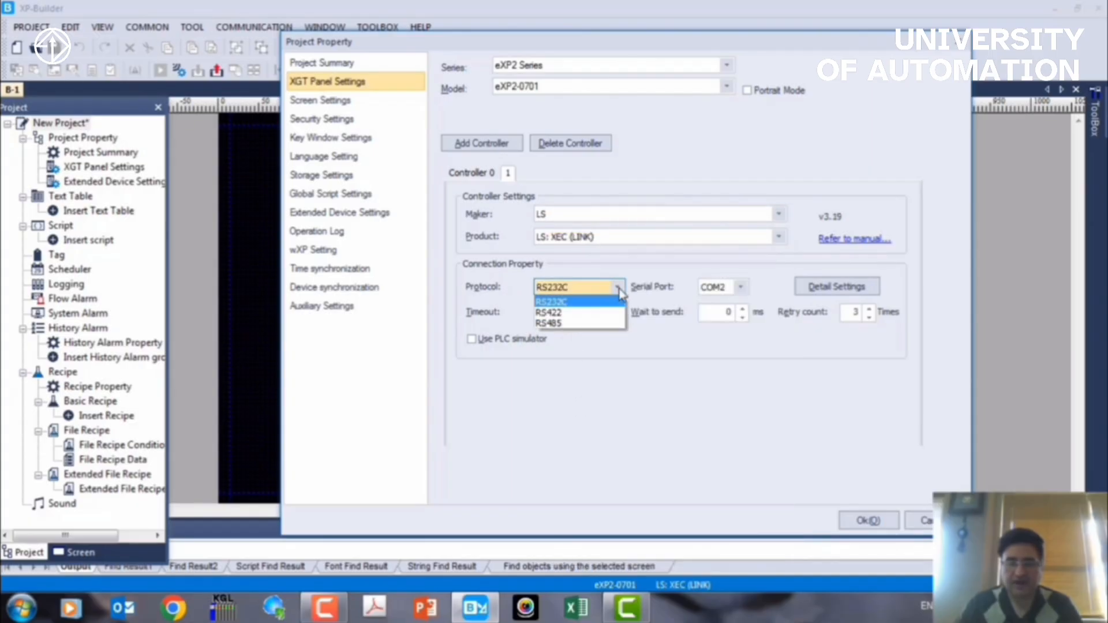
{"action": "left_click", "coordinate": [571, 323]}
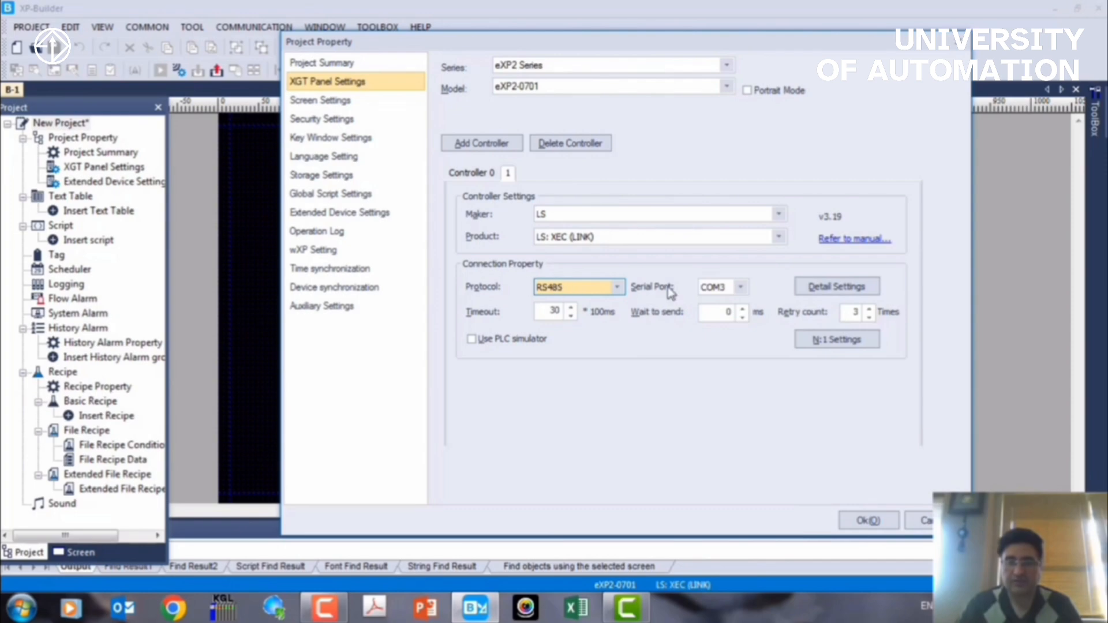
{"action": "left_click", "coordinate": [739, 287]}
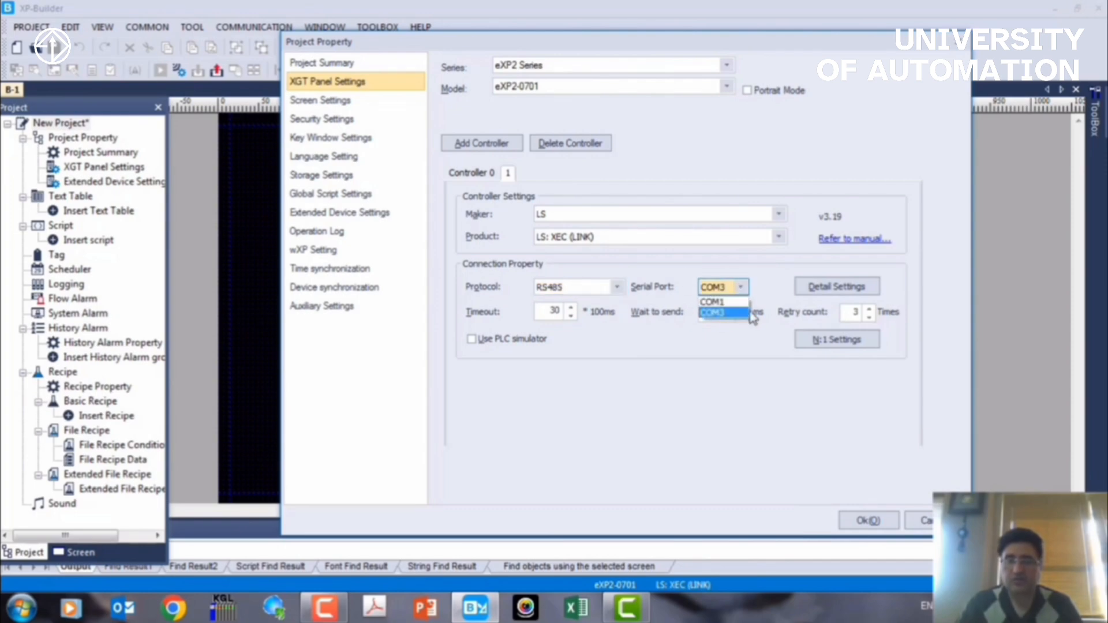
{"action": "left_click", "coordinate": [721, 303]}
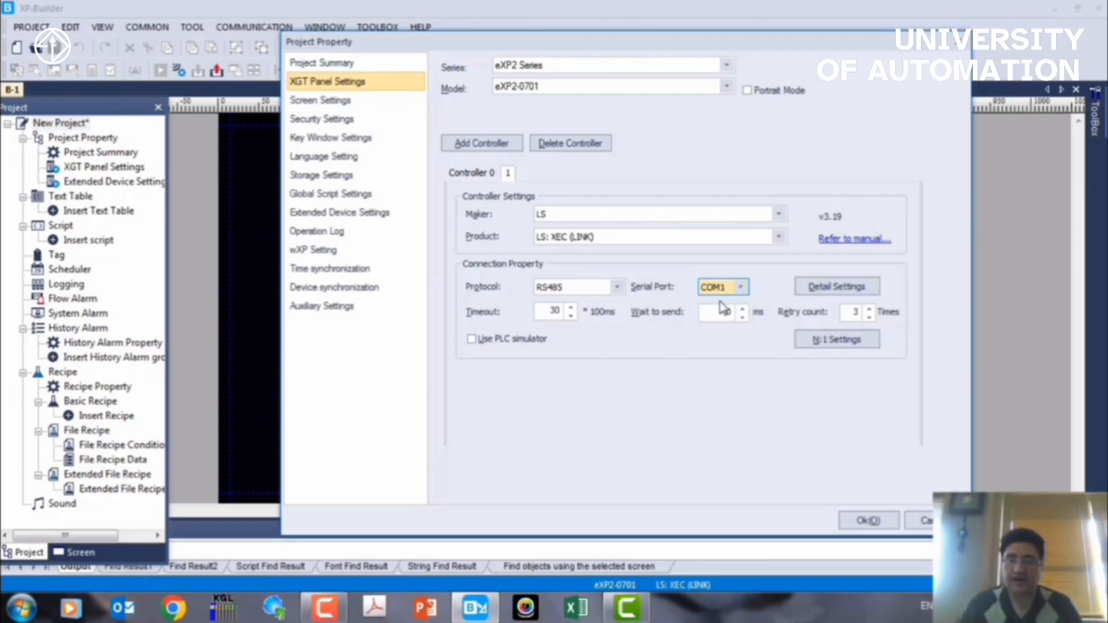
Step: Review controller 1's detailed serial settings and compare the connection properties of controllers 0 and 1
{"action": "left_click", "coordinate": [828, 292]}
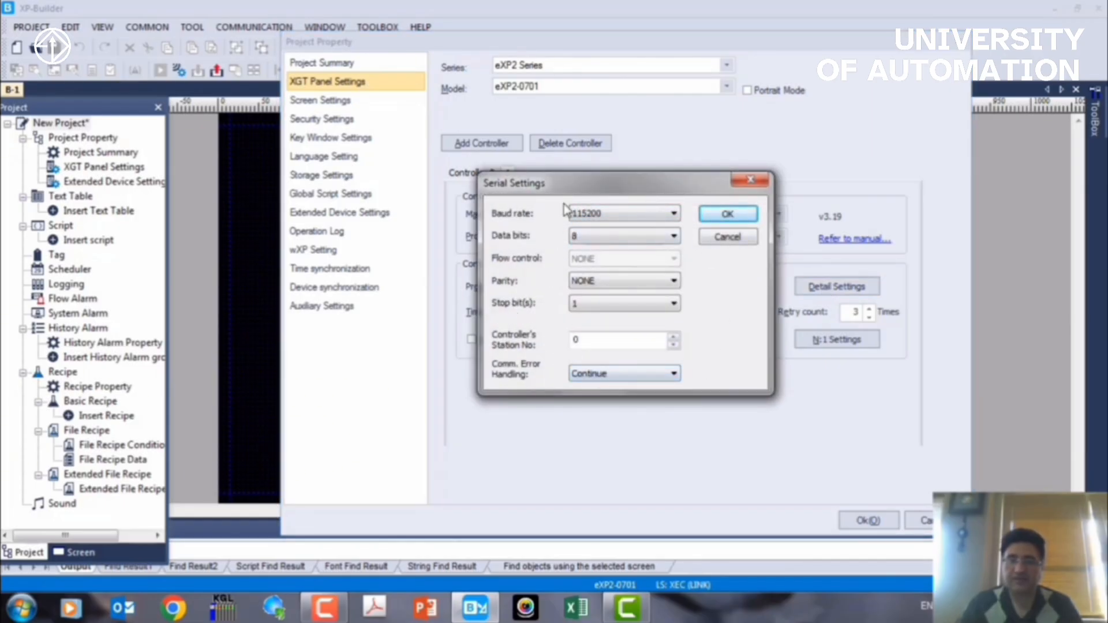
{"action": "left_click", "coordinate": [721, 216]}
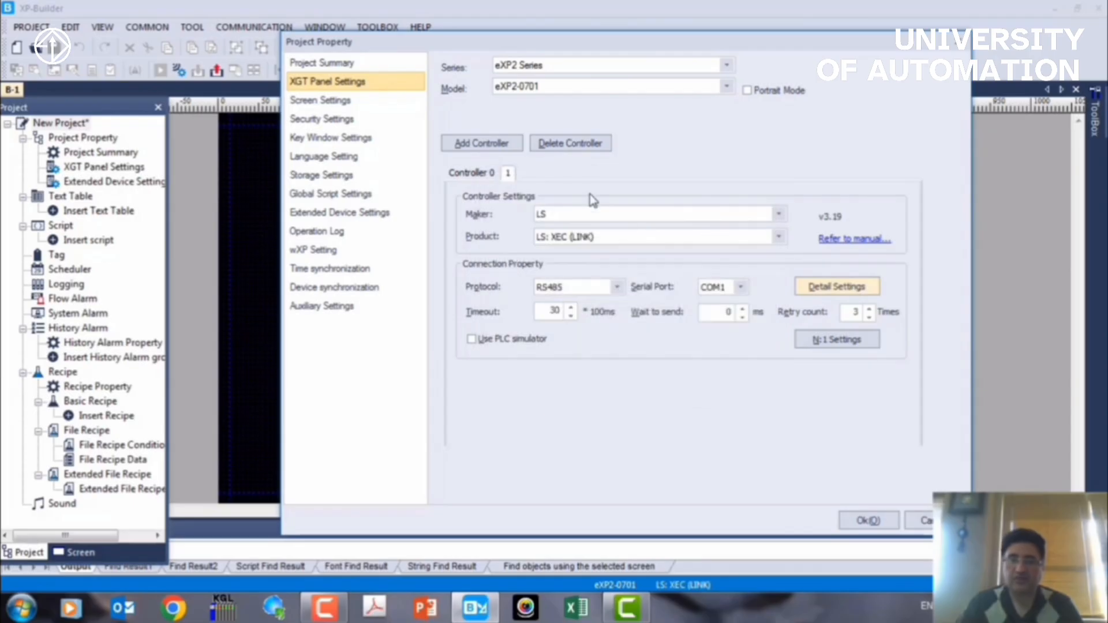
{"action": "left_click", "coordinate": [491, 175]}
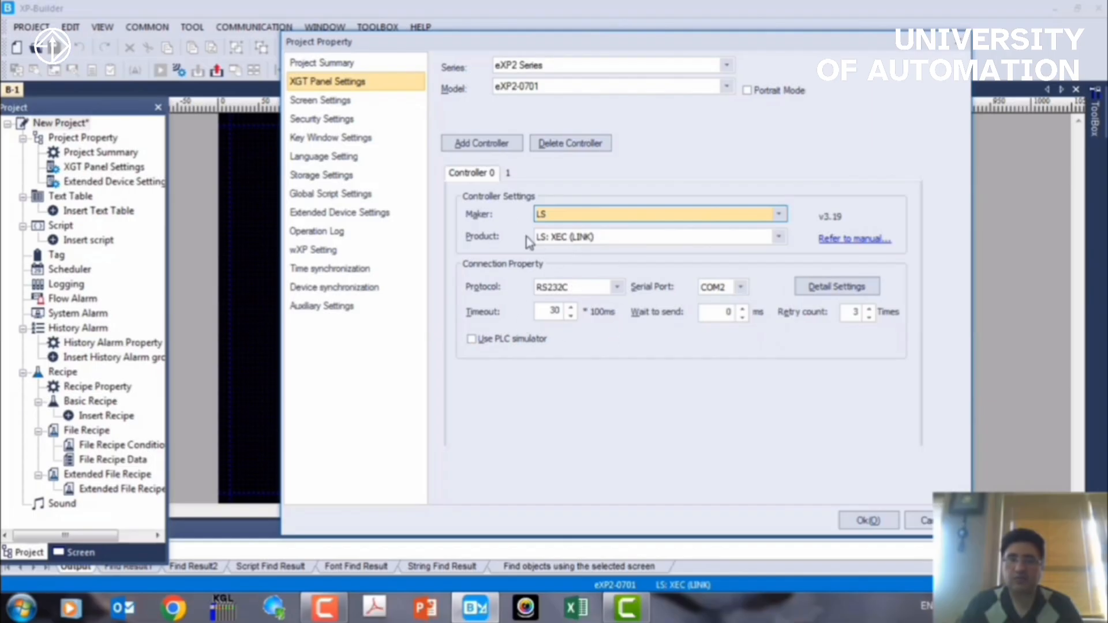
{"action": "left_click", "coordinate": [508, 175]}
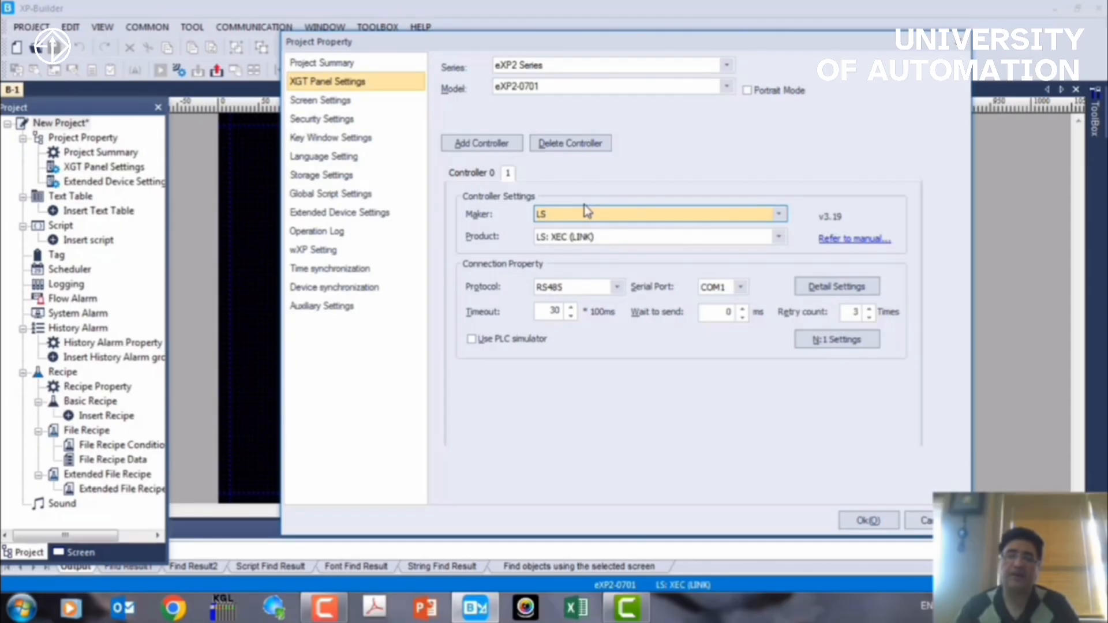
Step: Add a third controller and delete it again, confirming the removal
{"action": "left_click", "coordinate": [483, 144]}
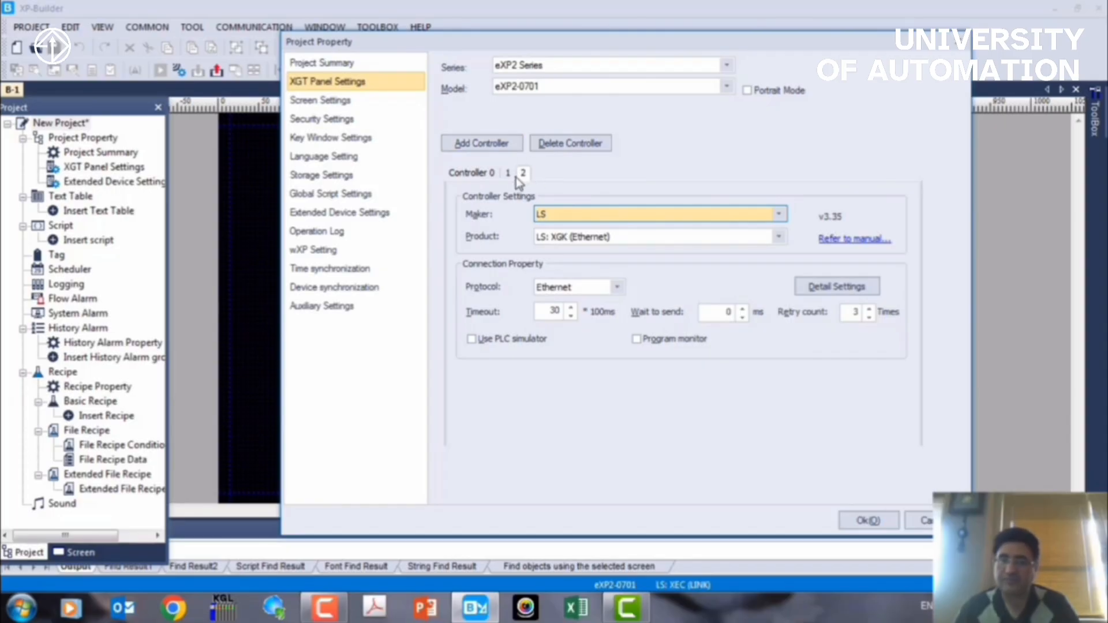
{"action": "left_click", "coordinate": [567, 144]}
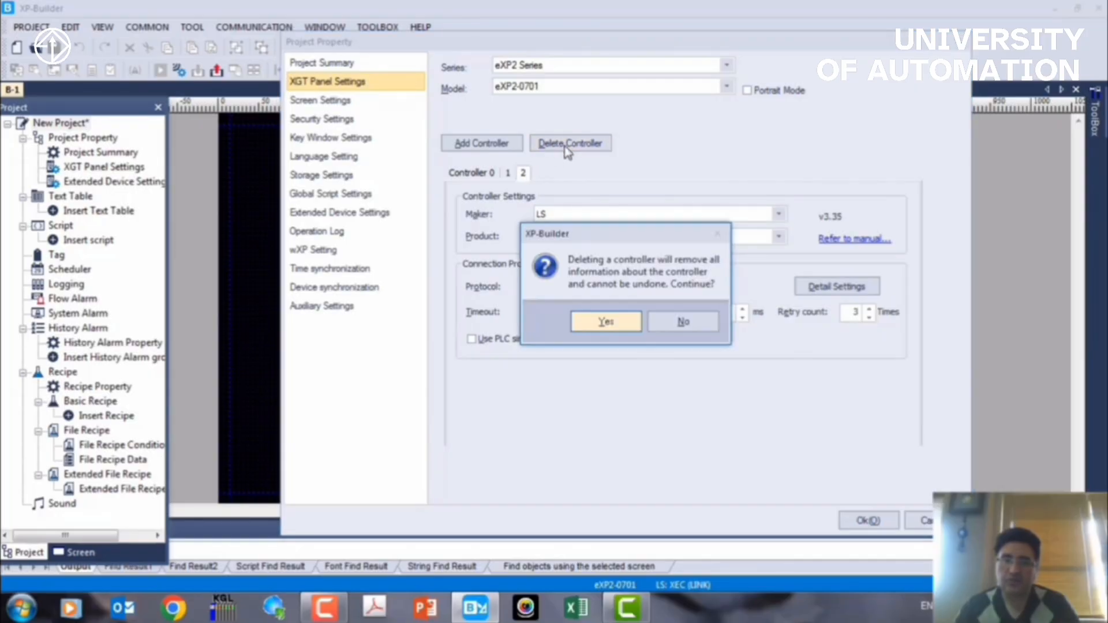
{"action": "left_click", "coordinate": [602, 324]}
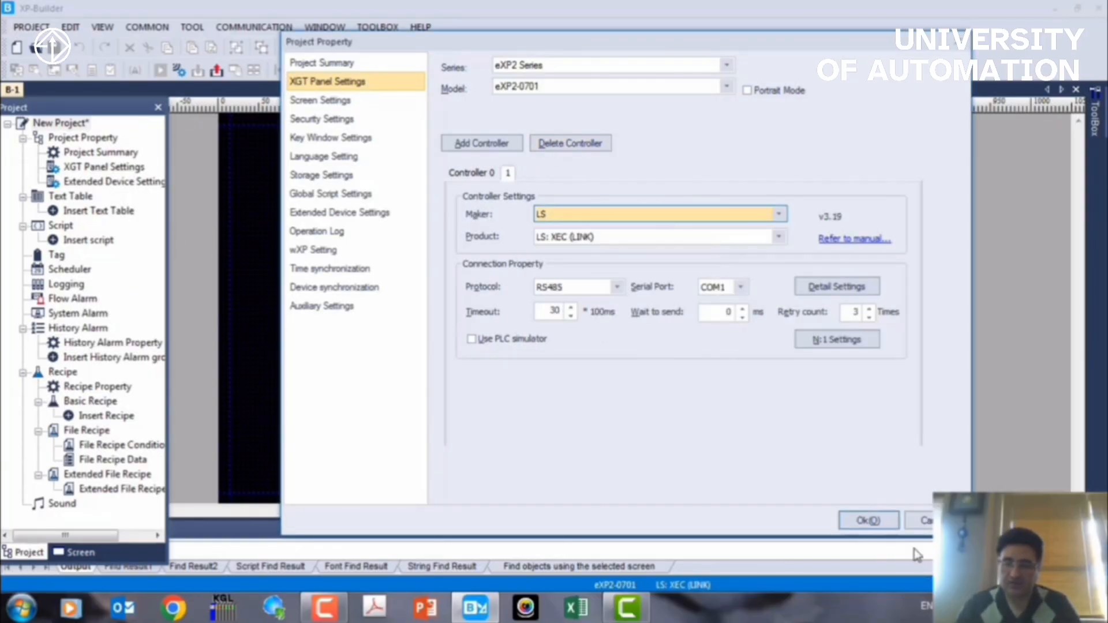
Step: Apply the panel settings for the two controllers and close the project properties
{"action": "left_click", "coordinate": [871, 521]}
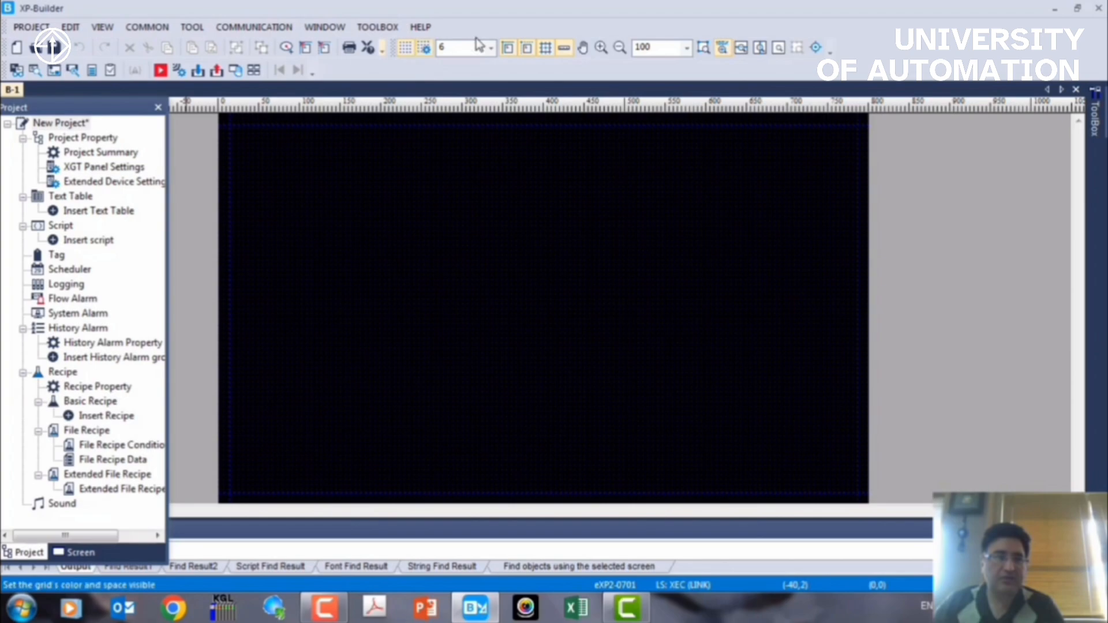
{"action": "left_click", "coordinate": [32, 27]}
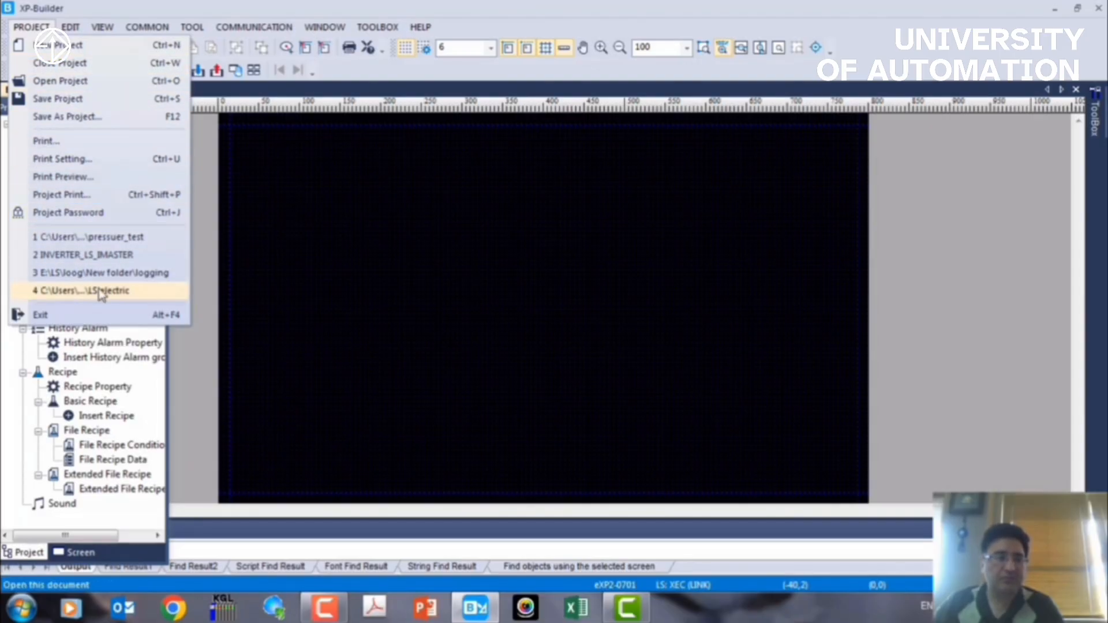
{"action": "mouse_move", "coordinate": [70, 29]}
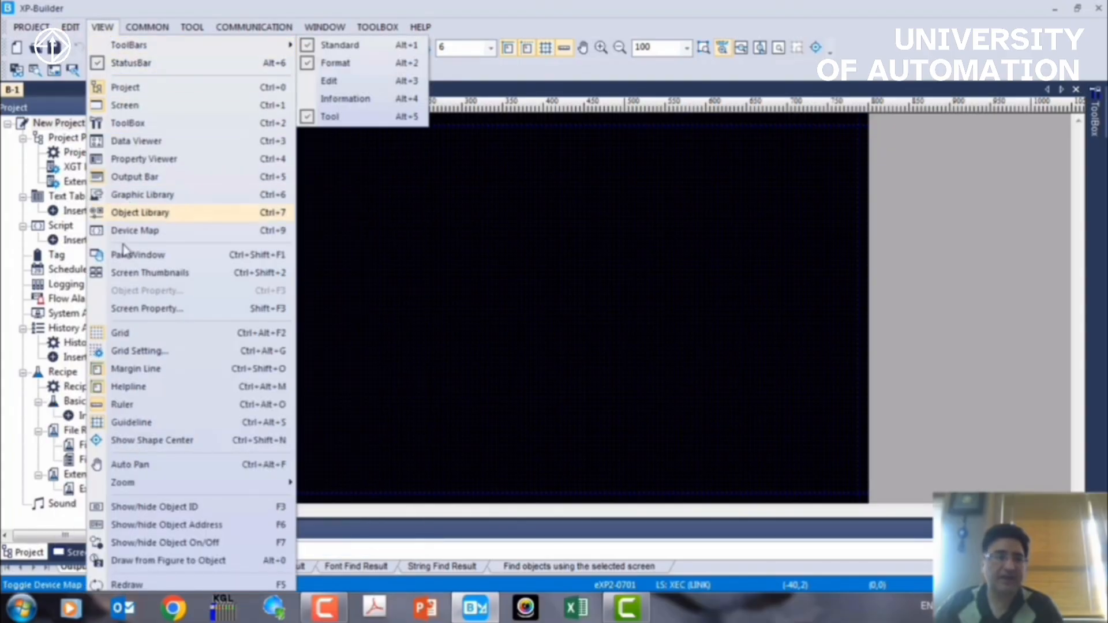
Step: Review the XGT Panel Settings in the project properties and close the dialog
{"action": "mouse_move", "coordinate": [138, 32]}
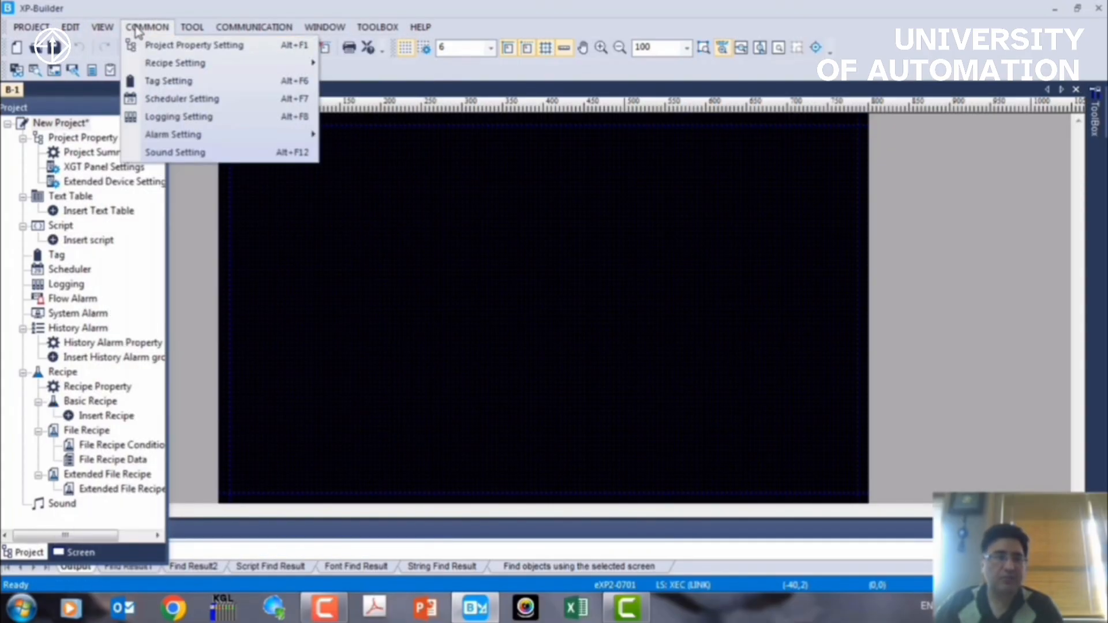
{"action": "left_click", "coordinate": [166, 47]}
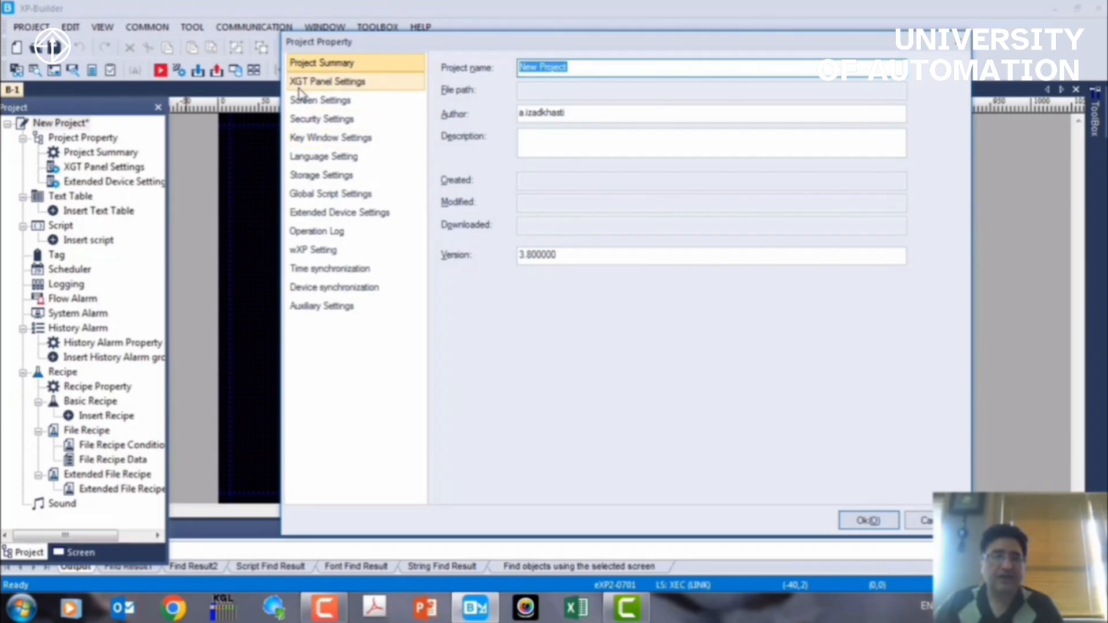
{"action": "left_click", "coordinate": [330, 86]}
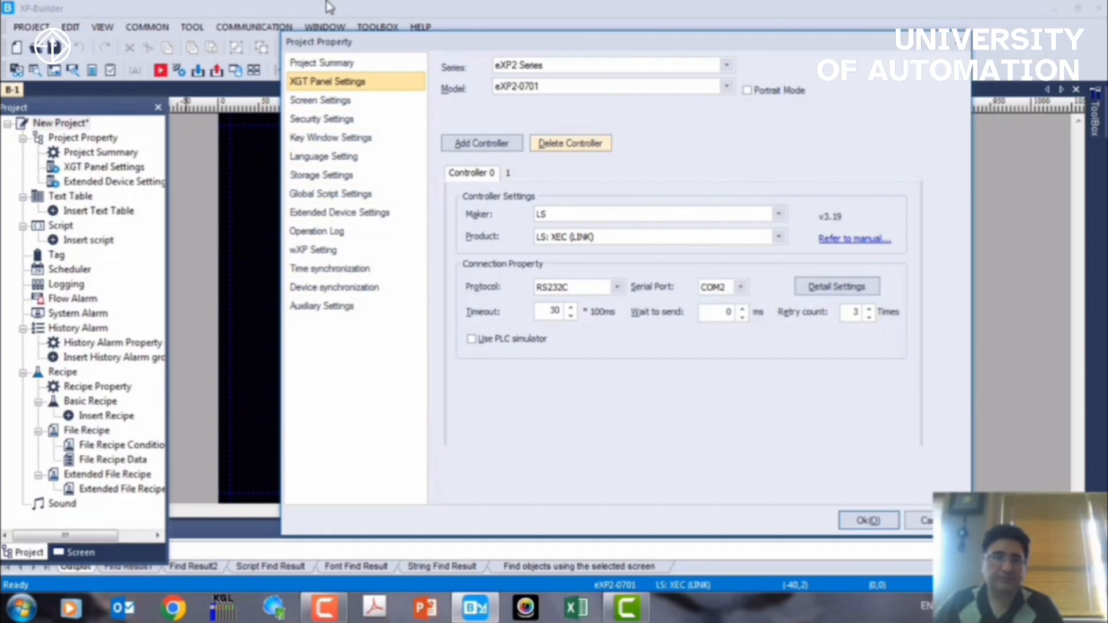
{"action": "left_click", "coordinate": [868, 521]}
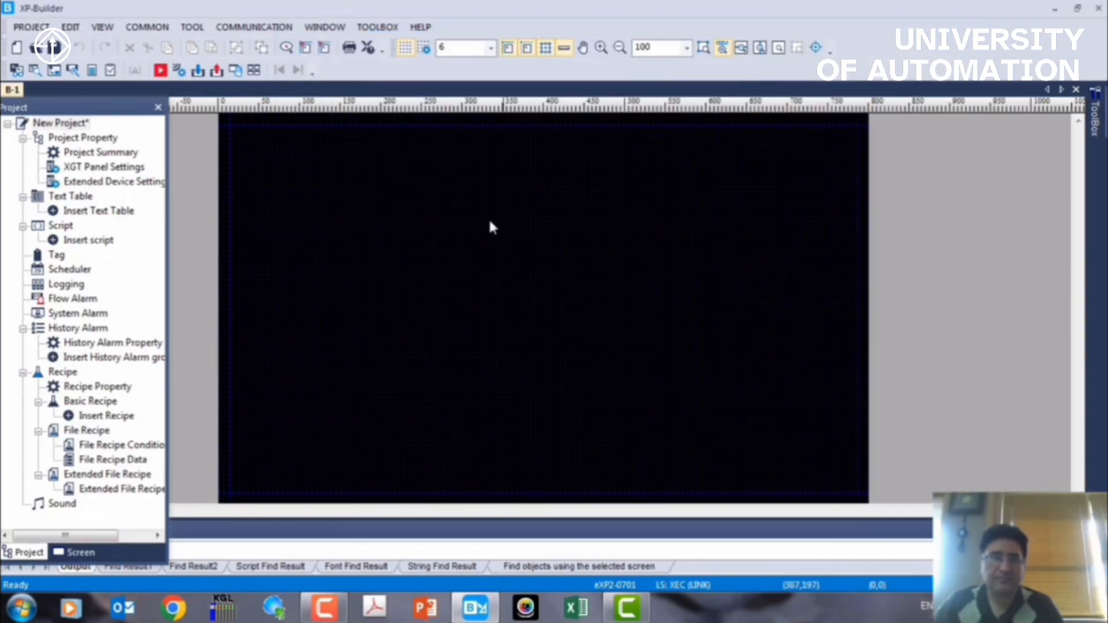
Step: Check the XP-Builder version information and close its dialog
{"action": "left_click", "coordinate": [321, 30]}
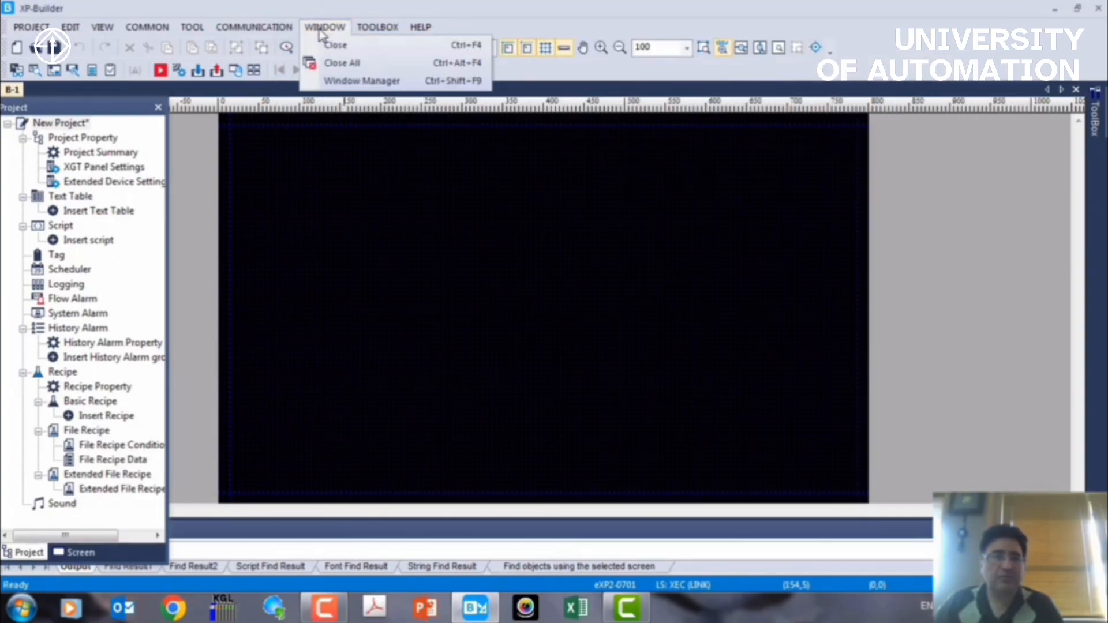
{"action": "mouse_move", "coordinate": [372, 35]}
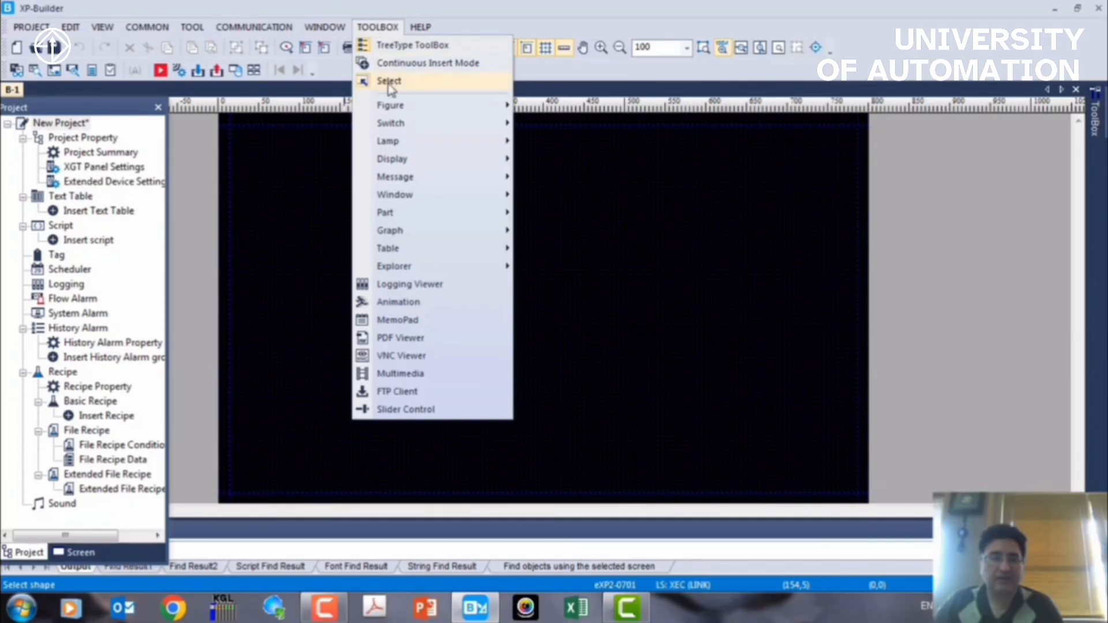
{"action": "mouse_move", "coordinate": [414, 34]}
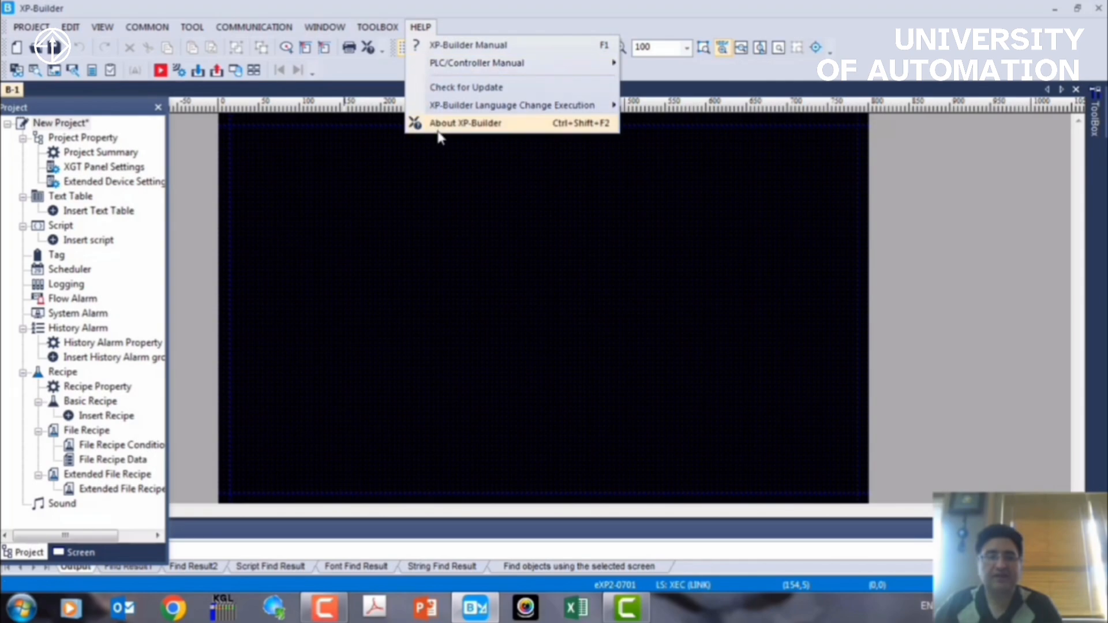
{"action": "left_click", "coordinate": [476, 124]}
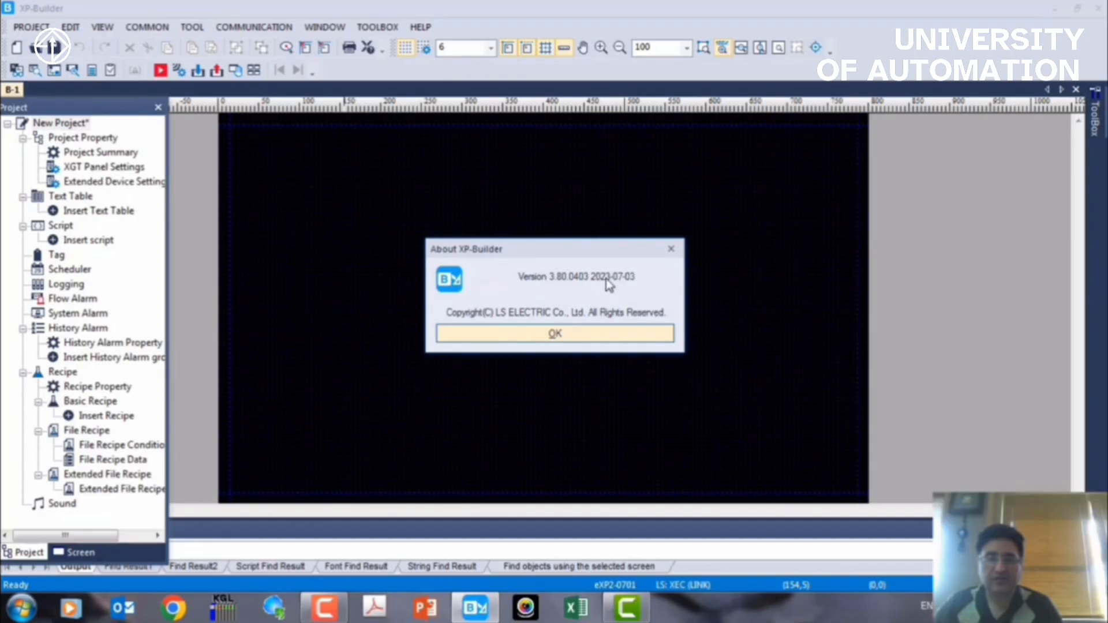
{"action": "left_click", "coordinate": [670, 249]}
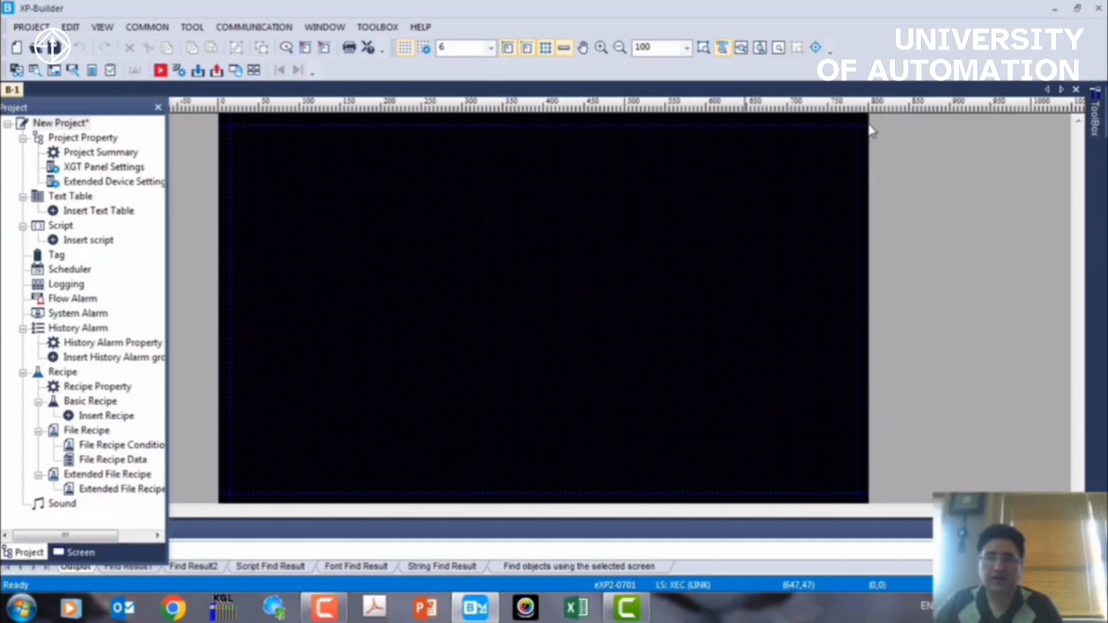
Step: Look through the figure and object tools available in the ToolBox
{"action": "mouse_move", "coordinate": [1095, 95]}
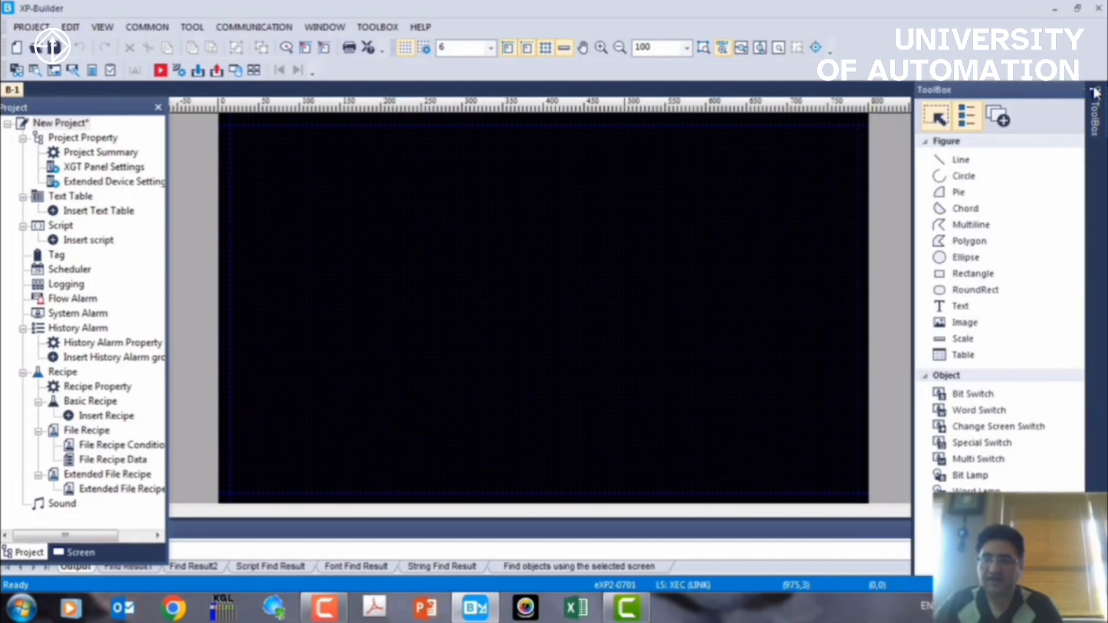
{"action": "left_click_drag", "start_coordinate": [1075, 166], "coordinate": [1072, 265]}
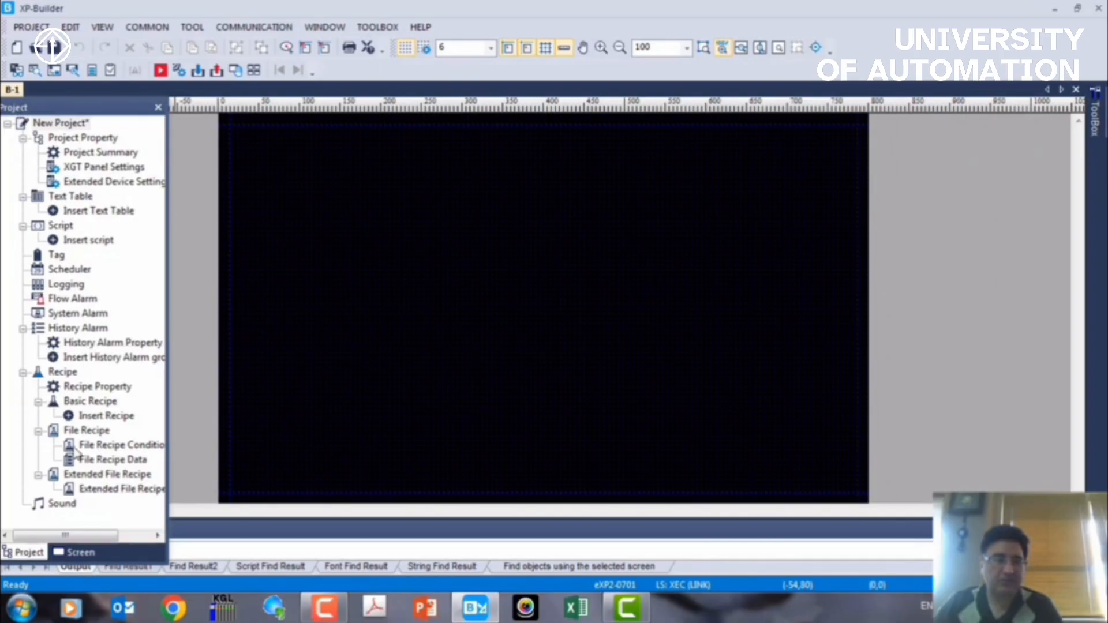
Step: Insert two additional base screens, numbered 2 and 3, into the project
{"action": "left_click", "coordinate": [78, 552]}
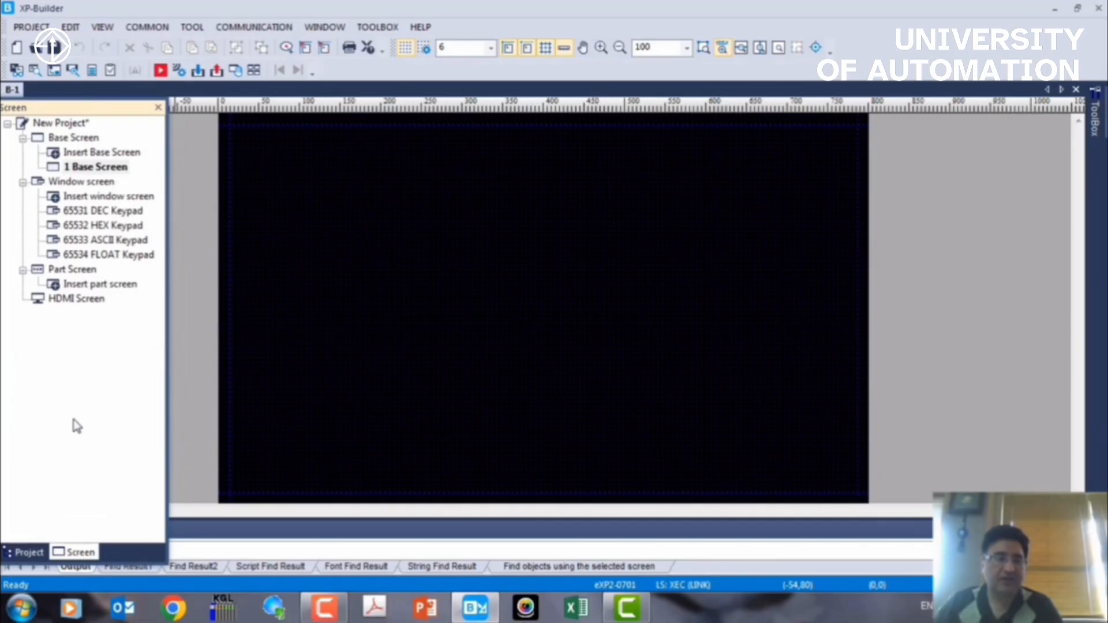
{"action": "double_click", "coordinate": [101, 153]}
{"action": "left_click", "coordinate": [101, 153]}
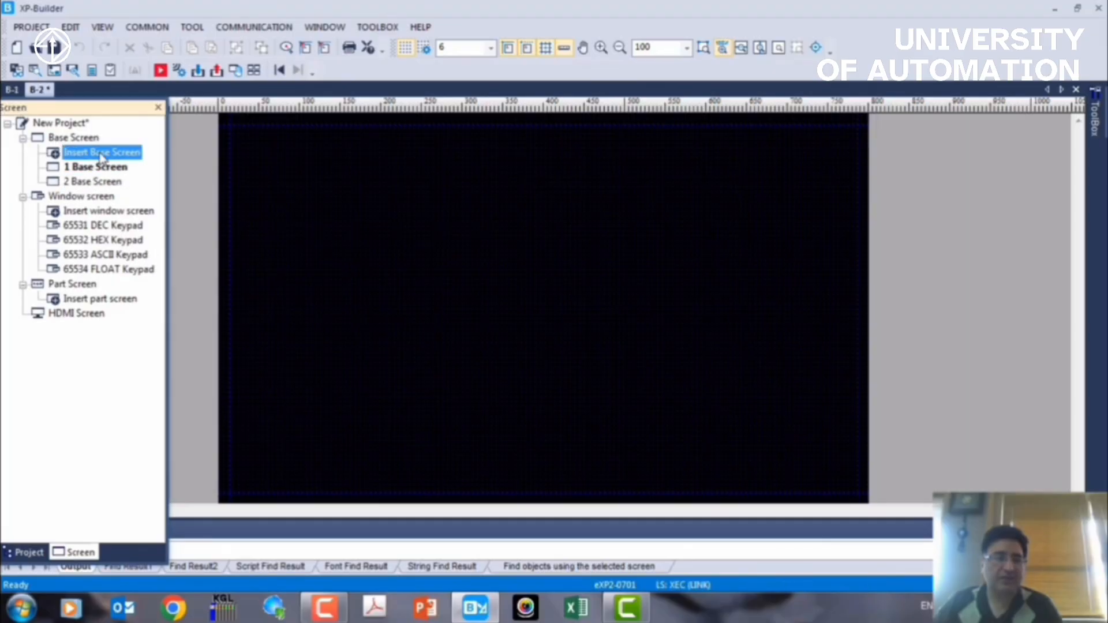
{"action": "double_click", "coordinate": [101, 153]}
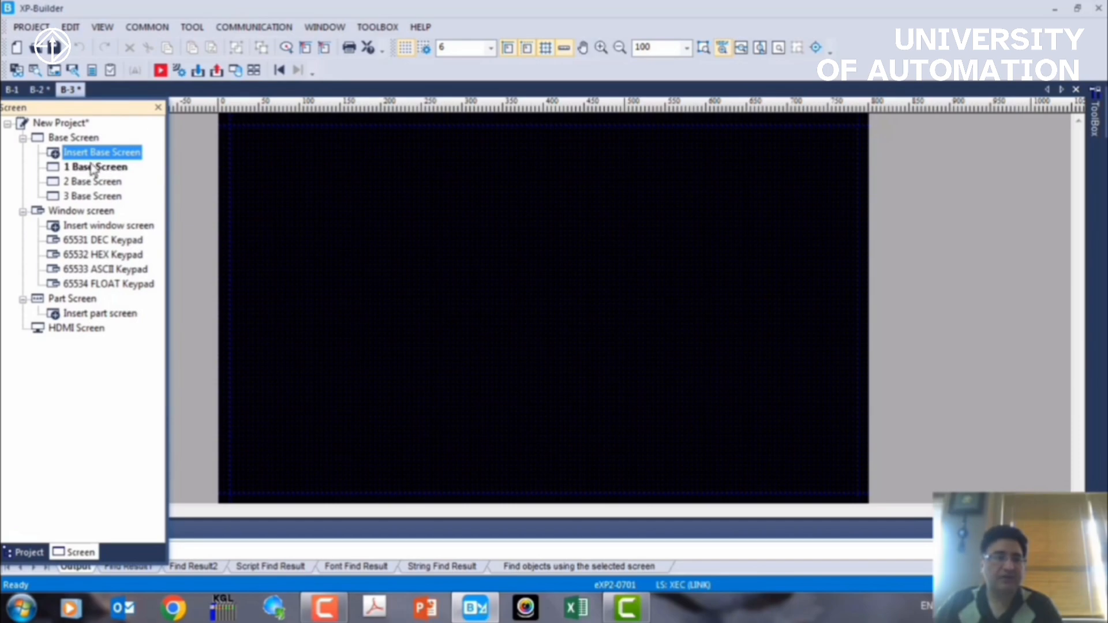
Step: Return to base screen 1 and open its screen properties
{"action": "double_click", "coordinate": [115, 167]}
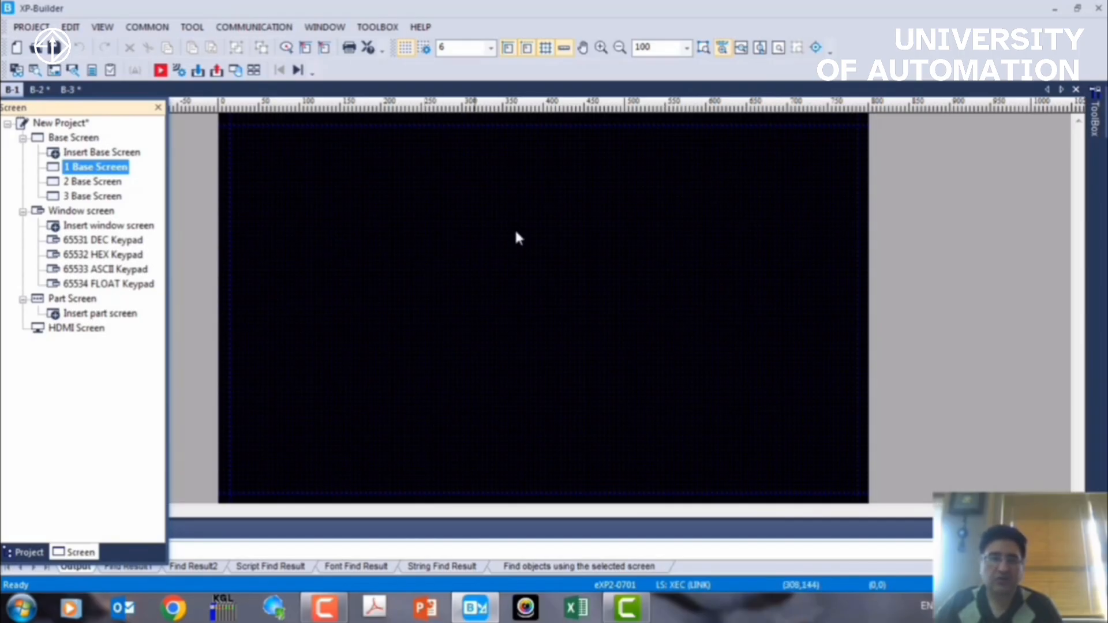
{"action": "double_click", "coordinate": [476, 262]}
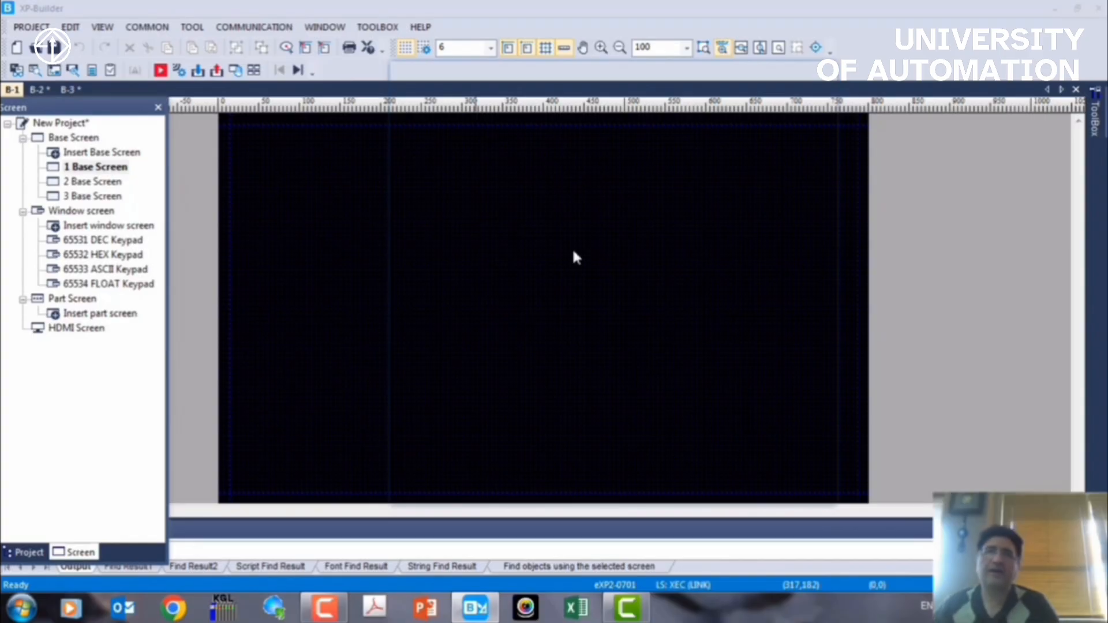